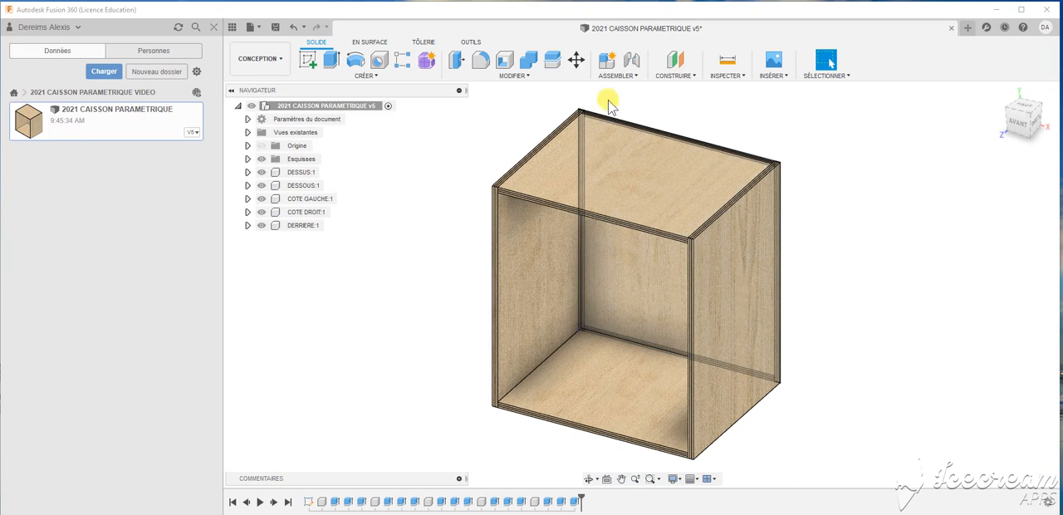
- Create a new design and sketch a long horizontal rectangle about 407 mm wide on the front plane
{"action": "left_click", "coordinate": [967, 28]}
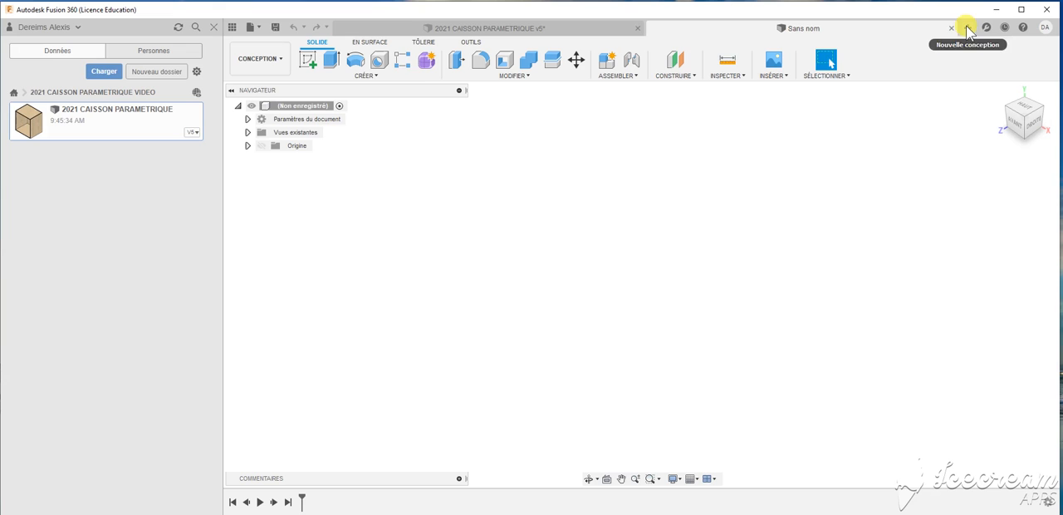
{"action": "left_click", "coordinate": [307, 60]}
{"action": "left_click", "coordinate": [672, 278]}
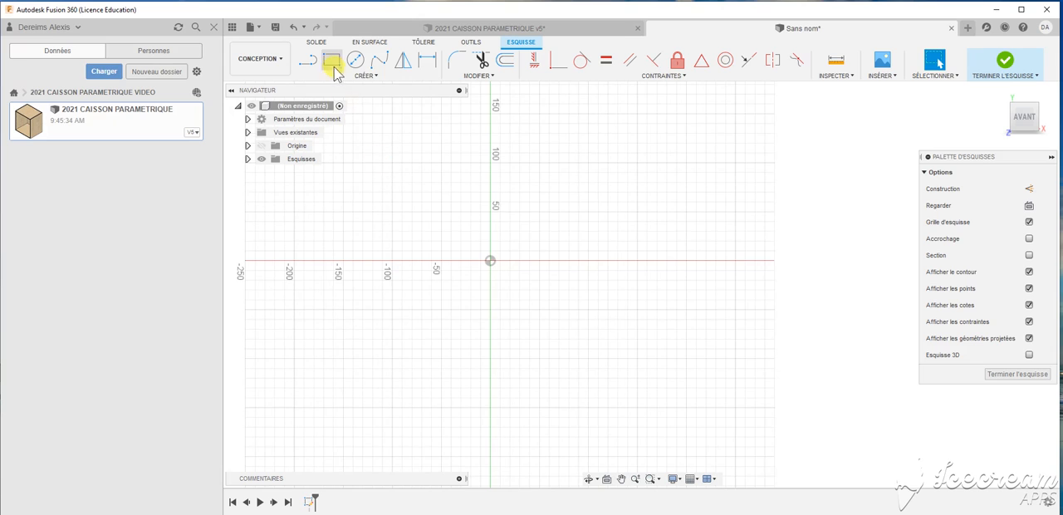
{"action": "left_click", "coordinate": [332, 59]}
{"action": "left_click", "coordinate": [434, 261]}
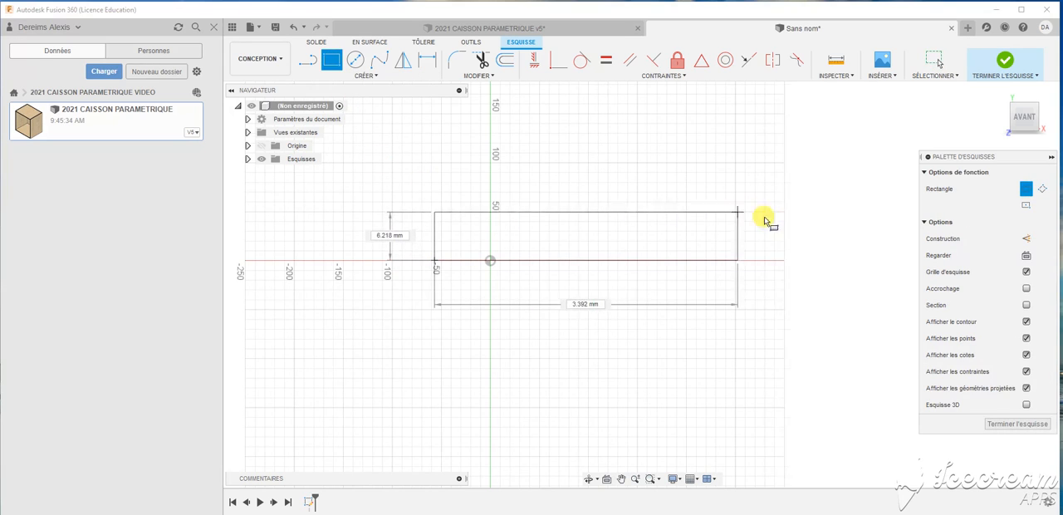
{"action": "left_click", "coordinate": [831, 222]}
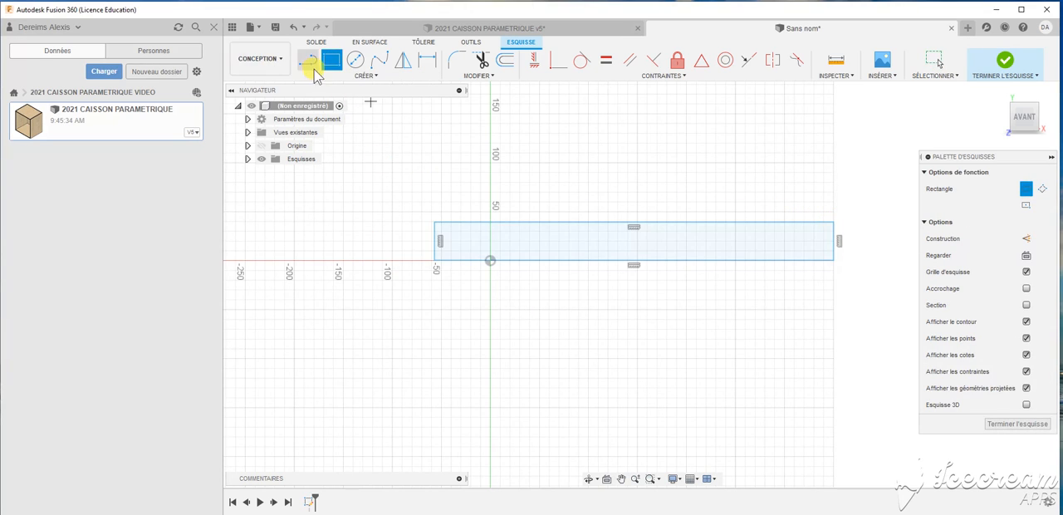
- Draw two horizontal lines across the full width of the rectangle to divide it into three plies
{"action": "key", "text": "l"}
{"action": "left_click", "coordinate": [434, 232]}
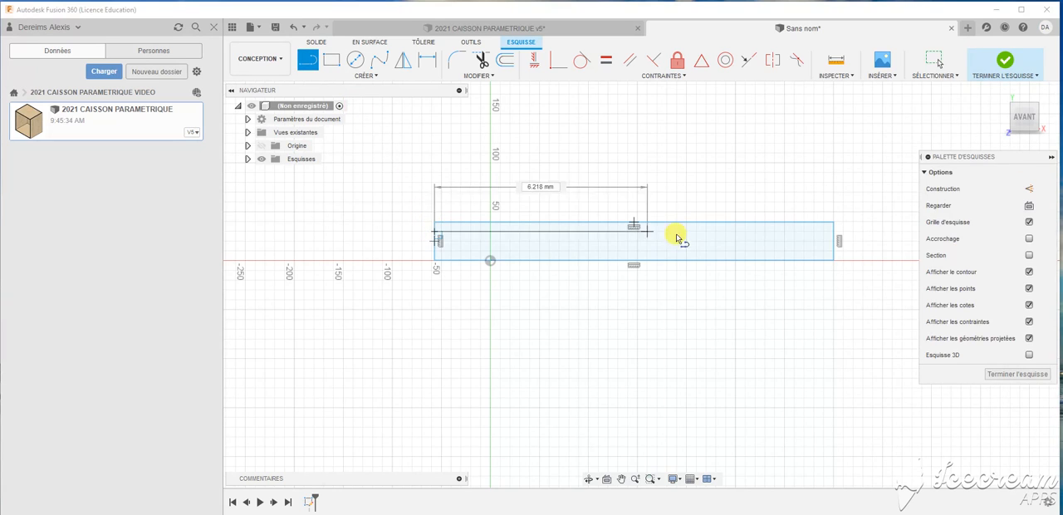
{"action": "left_click", "coordinate": [834, 233]}
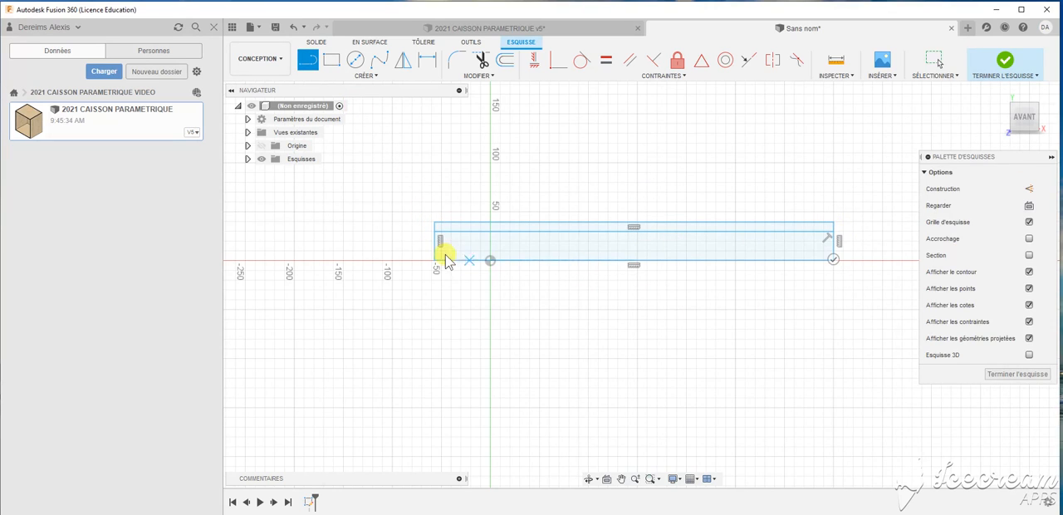
{"action": "left_click", "coordinate": [433, 249]}
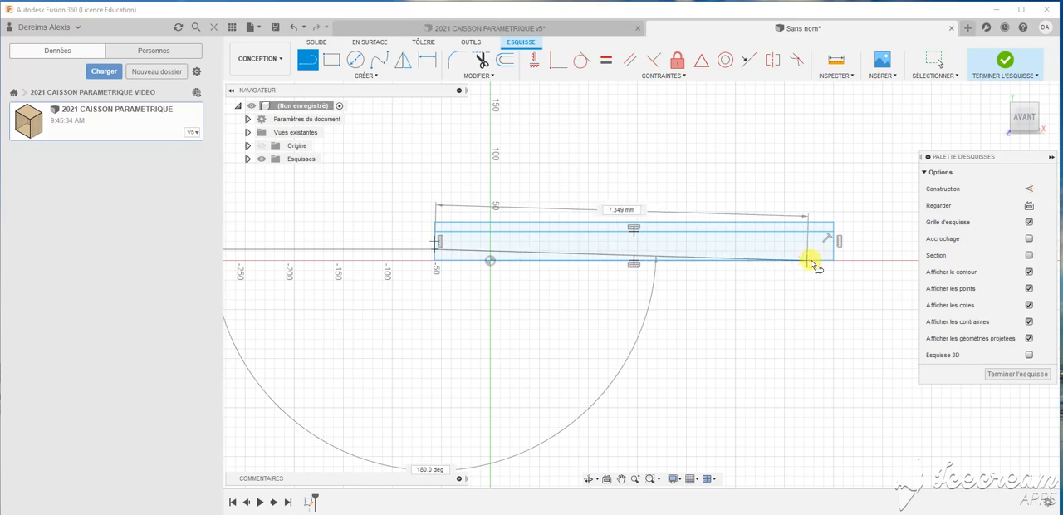
{"action": "left_click", "coordinate": [832, 250]}
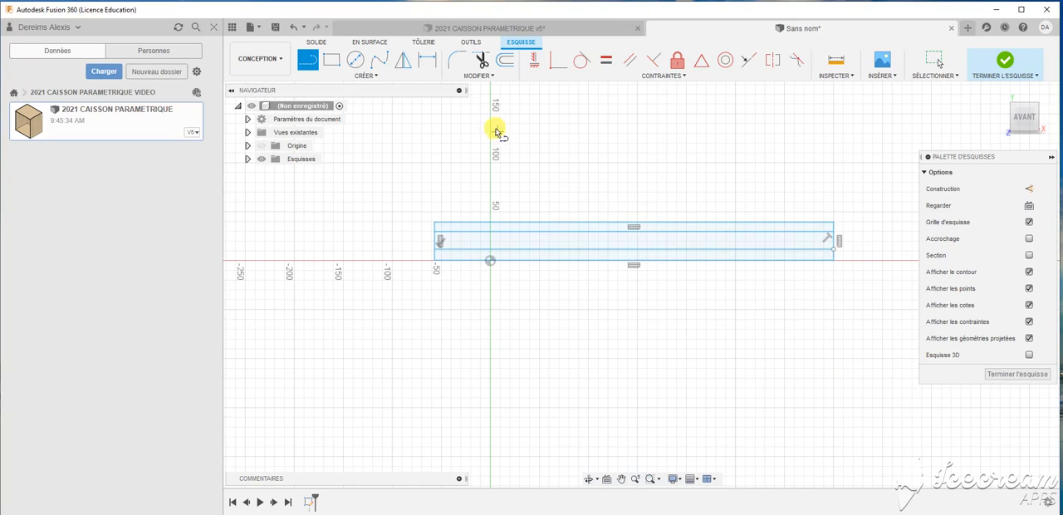
- Dimension the rectangle's width at 500 mm
{"action": "left_click", "coordinate": [427, 60]}
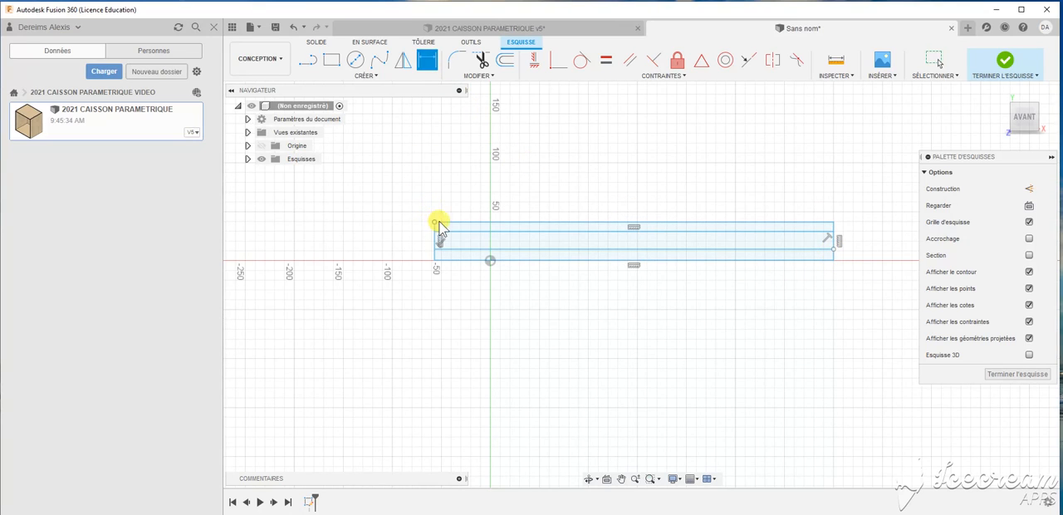
{"action": "left_click", "coordinate": [442, 224]}
{"action": "left_click", "coordinate": [555, 183]}
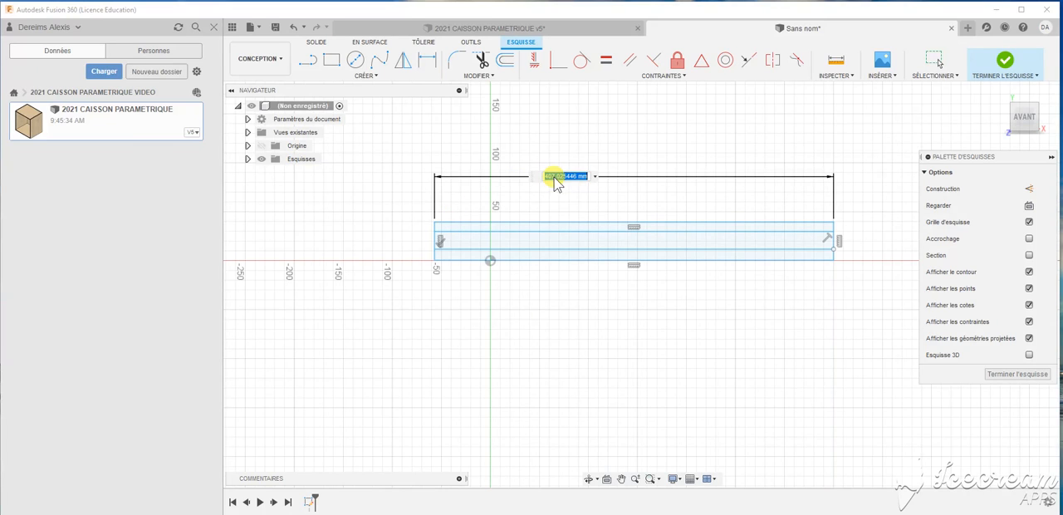
{"action": "type", "text": "500"}
{"action": "key", "text": "Return"}
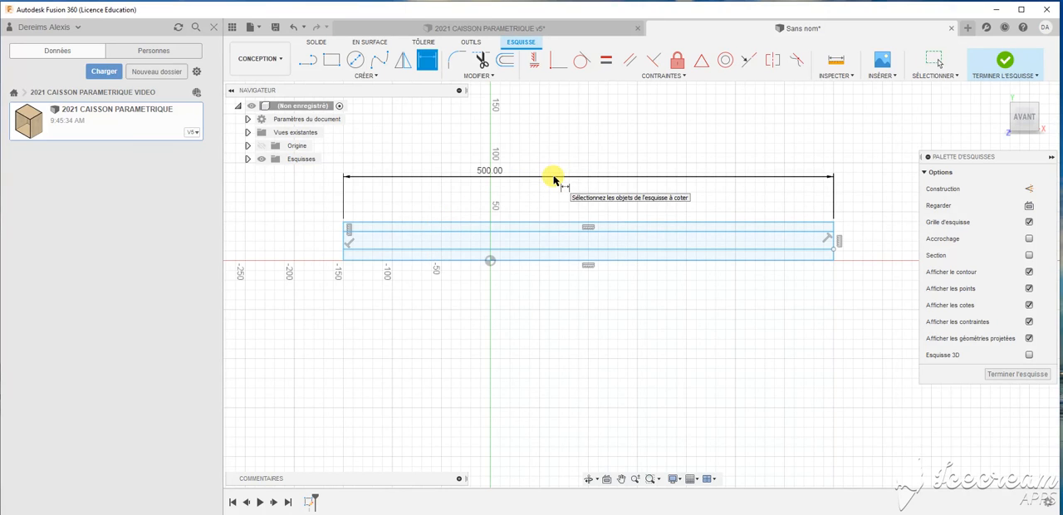
- Dimension the rectangle's overall height at 19 mm
{"action": "scroll", "coordinate": [346, 241], "scroll_direction": "up", "scroll_amount": 2}
{"action": "scroll", "coordinate": [345, 240], "scroll_direction": "up", "scroll_amount": 2}
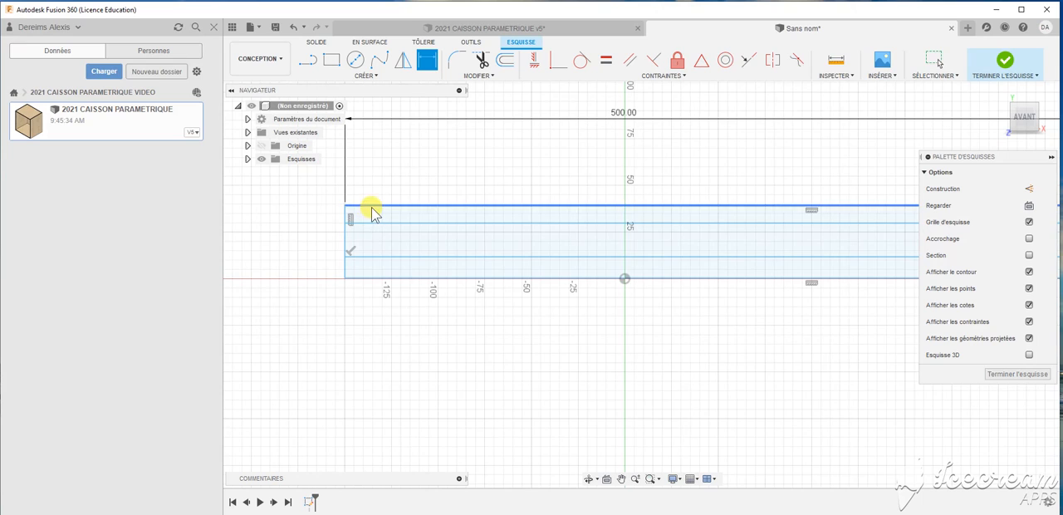
{"action": "left_click", "coordinate": [371, 206]}
{"action": "left_click", "coordinate": [370, 277]}
{"action": "left_click", "coordinate": [290, 248]}
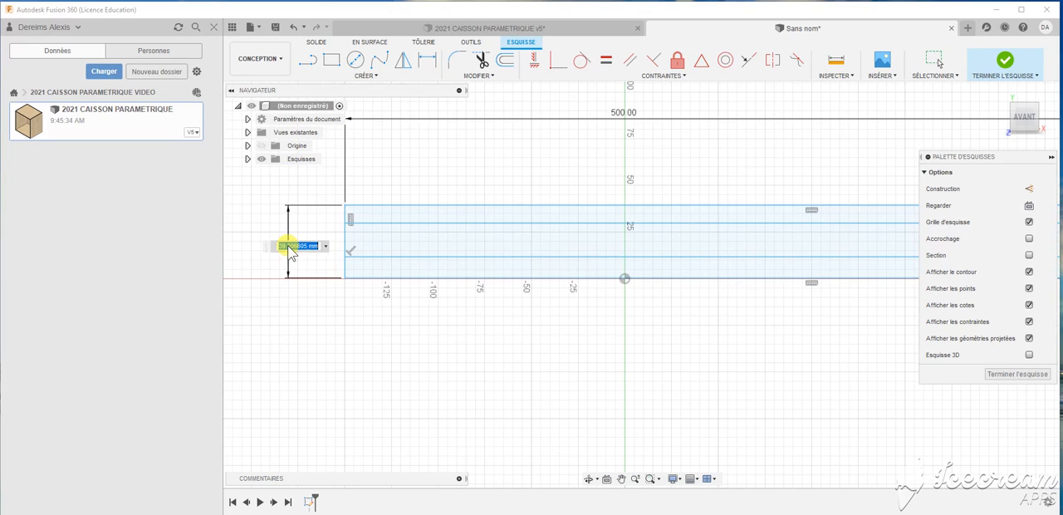
{"action": "type", "text": "19"}
{"action": "key", "text": "Return"}
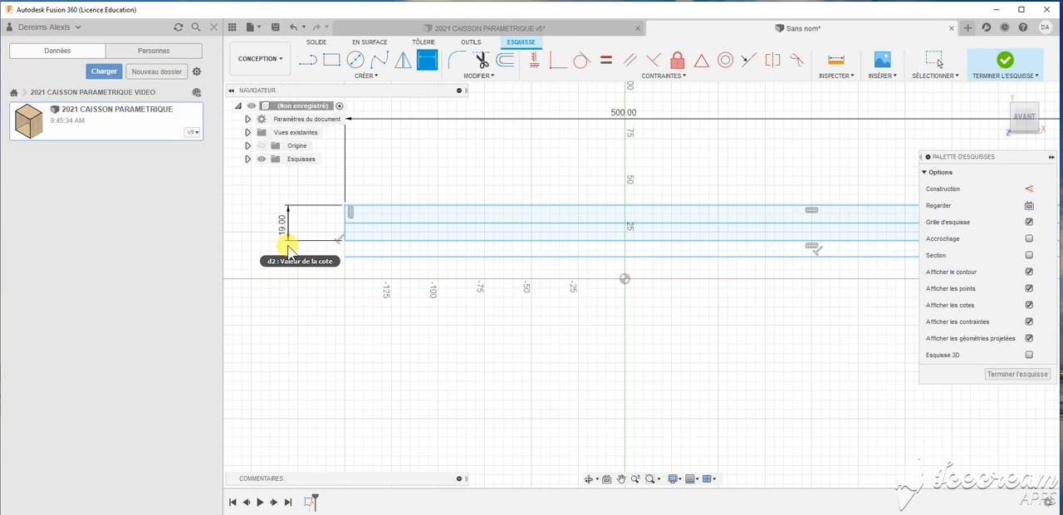
- Move the stray dividing line back inside the rectangle and dimension the upper ply's thickness at 6.333 mm
{"action": "scroll", "coordinate": [350, 248], "scroll_direction": "up", "scroll_amount": 4}
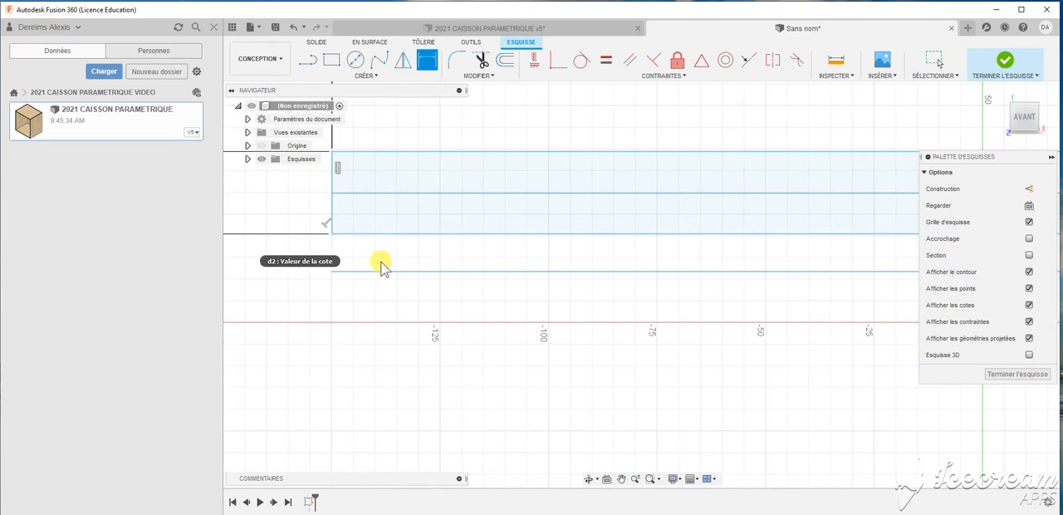
{"action": "left_click_drag", "start_coordinate": [379, 270], "coordinate": [379, 213]}
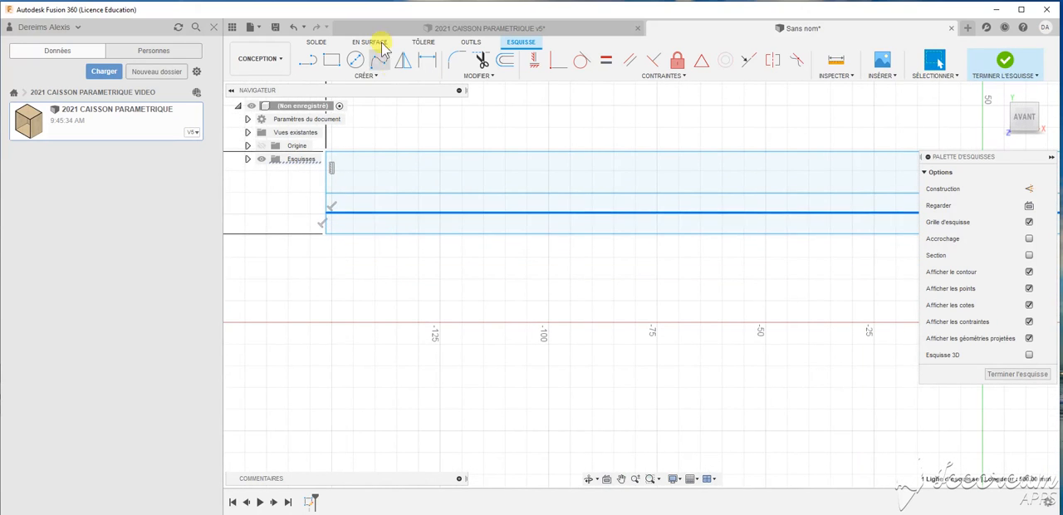
{"action": "left_click", "coordinate": [431, 56]}
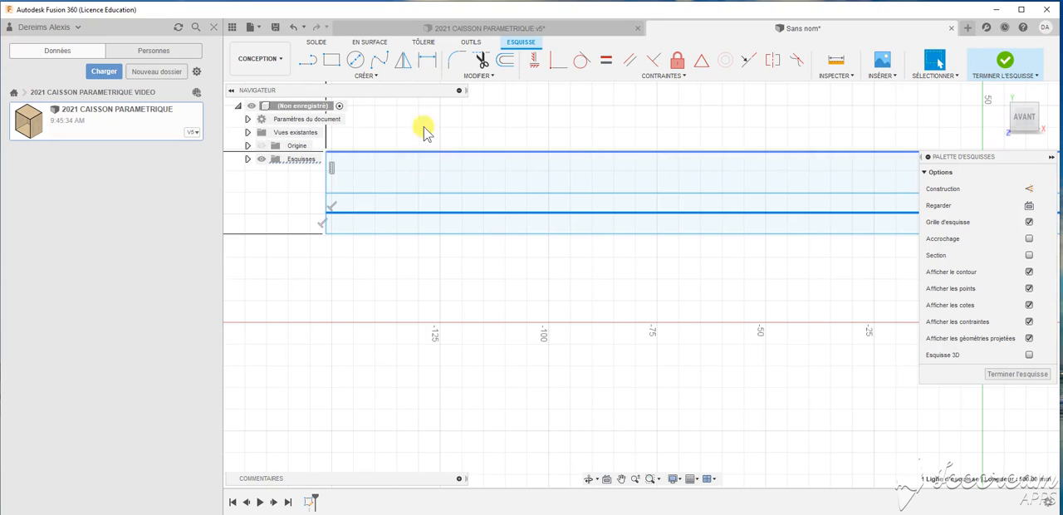
{"action": "left_click", "coordinate": [426, 66]}
{"action": "key", "text": "Escape"}
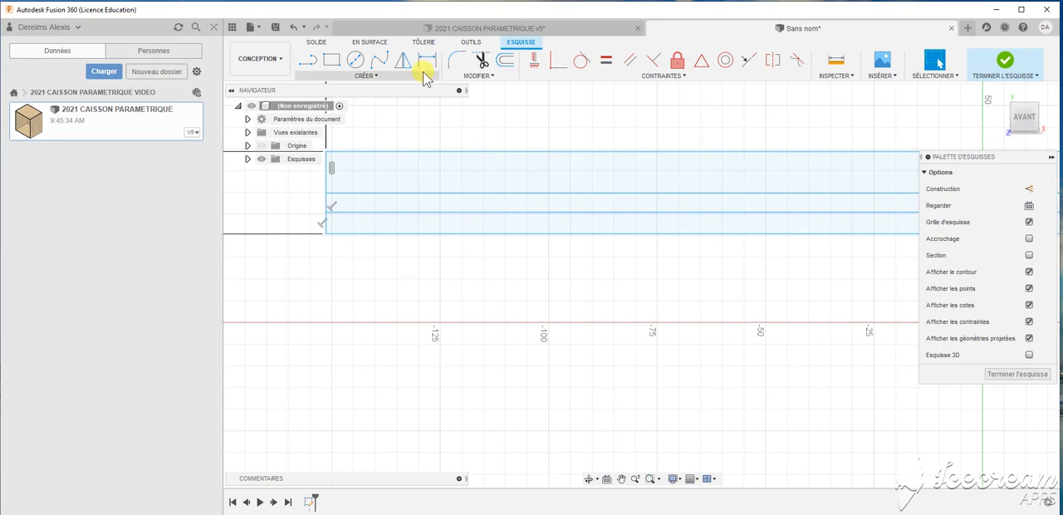
{"action": "left_click", "coordinate": [424, 73]}
{"action": "left_click", "coordinate": [422, 151]}
{"action": "left_click", "coordinate": [419, 191]}
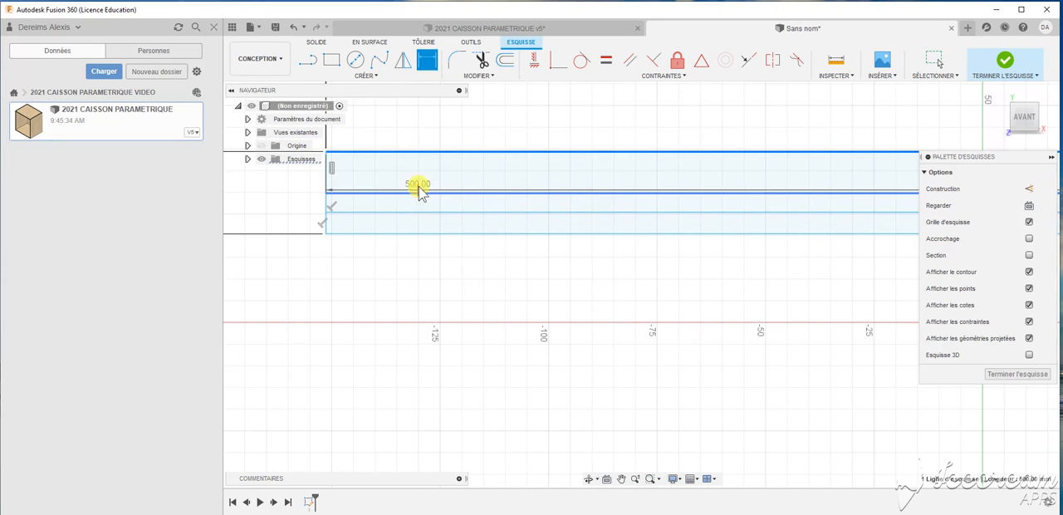
{"action": "left_click", "coordinate": [422, 173]}
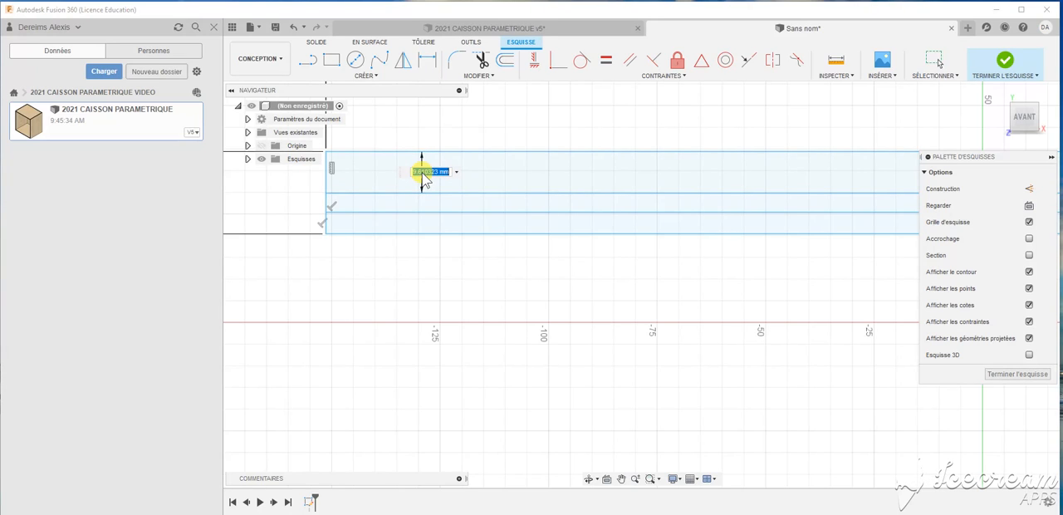
{"action": "key", "text": "Return"}
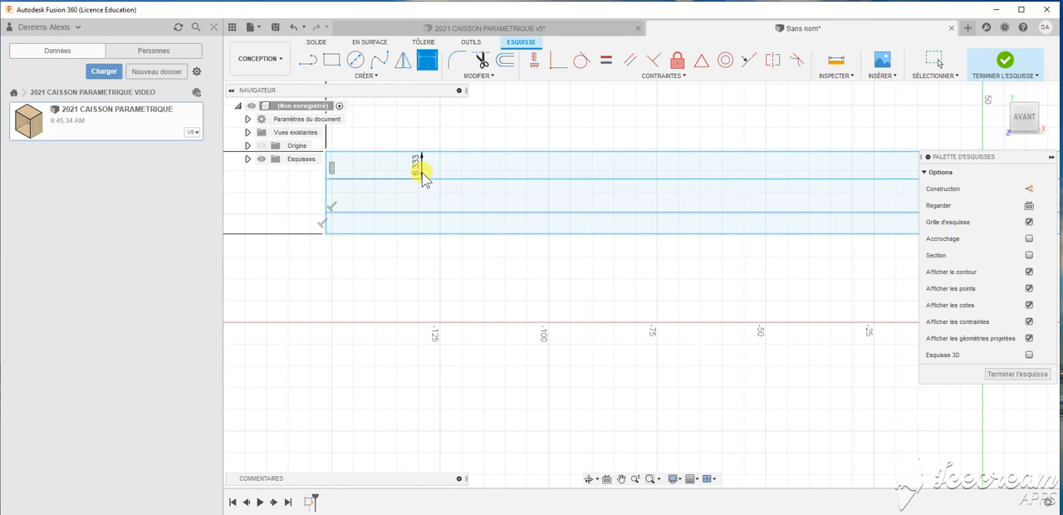
- Dimension the lower ply's thickness at 6.333 mm and finish the sketch
{"action": "left_click", "coordinate": [451, 234]}
{"action": "left_click", "coordinate": [445, 214], "text": "shift"}
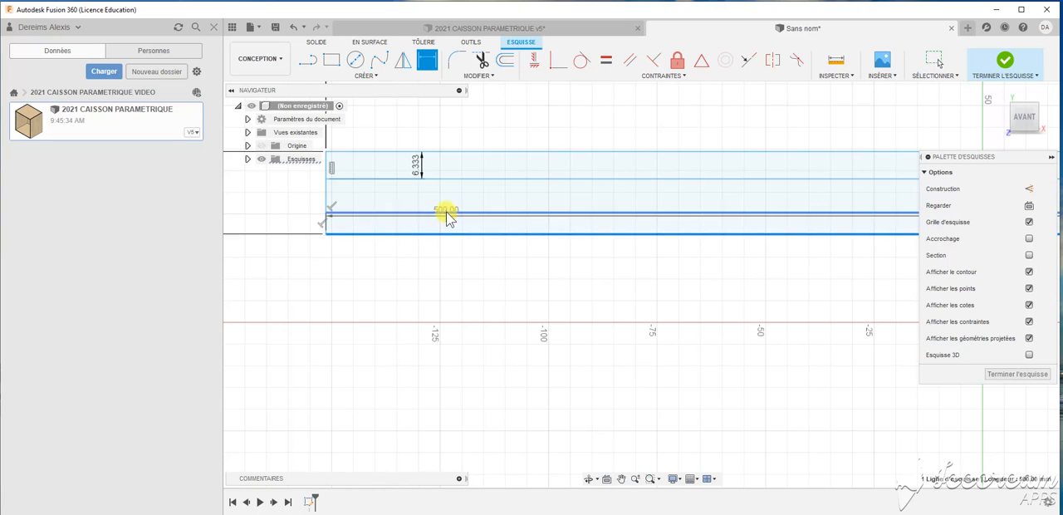
{"action": "left_click", "coordinate": [447, 220]}
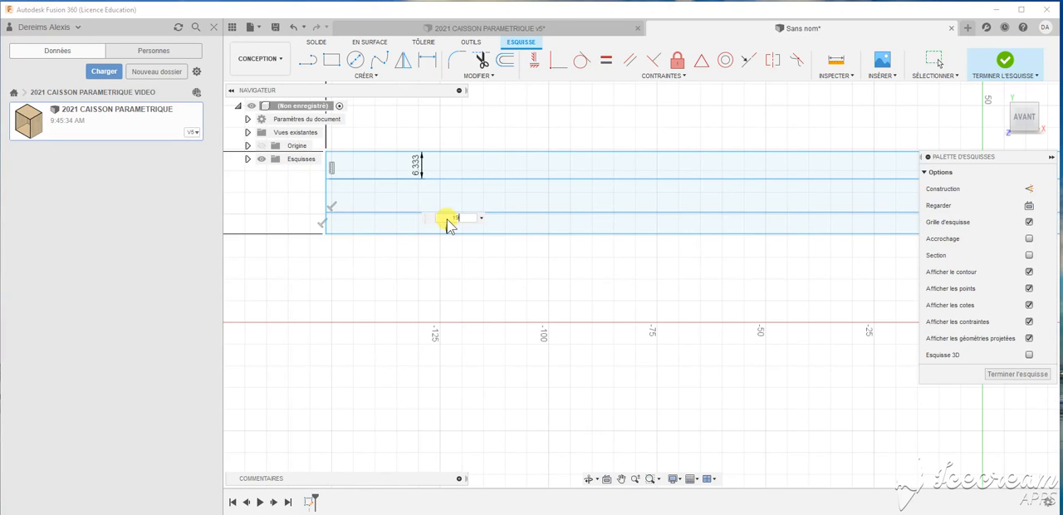
{"action": "key", "text": "Return"}
{"action": "scroll", "coordinate": [386, 290], "scroll_direction": "down", "scroll_amount": 3}
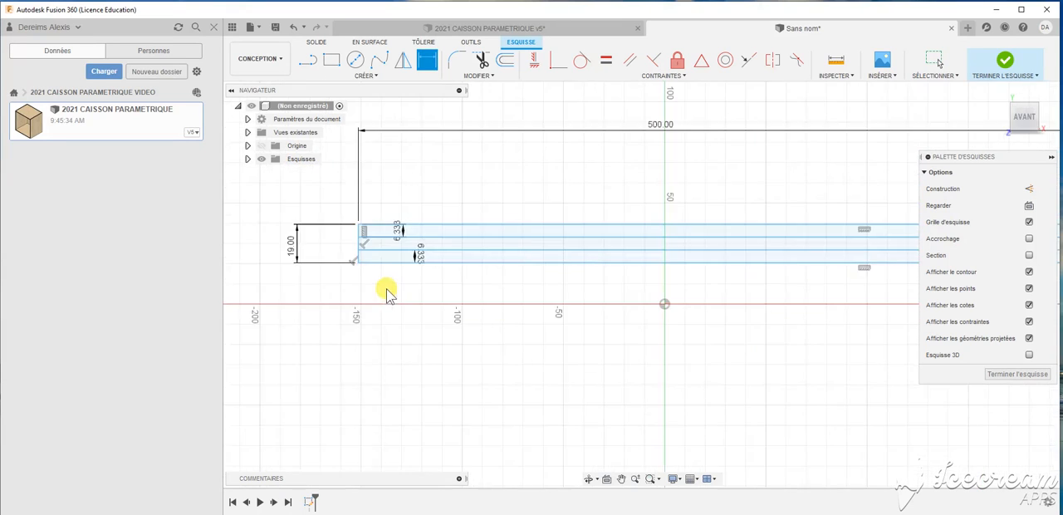
{"action": "scroll", "coordinate": [386, 291], "scroll_direction": "down", "scroll_amount": 5}
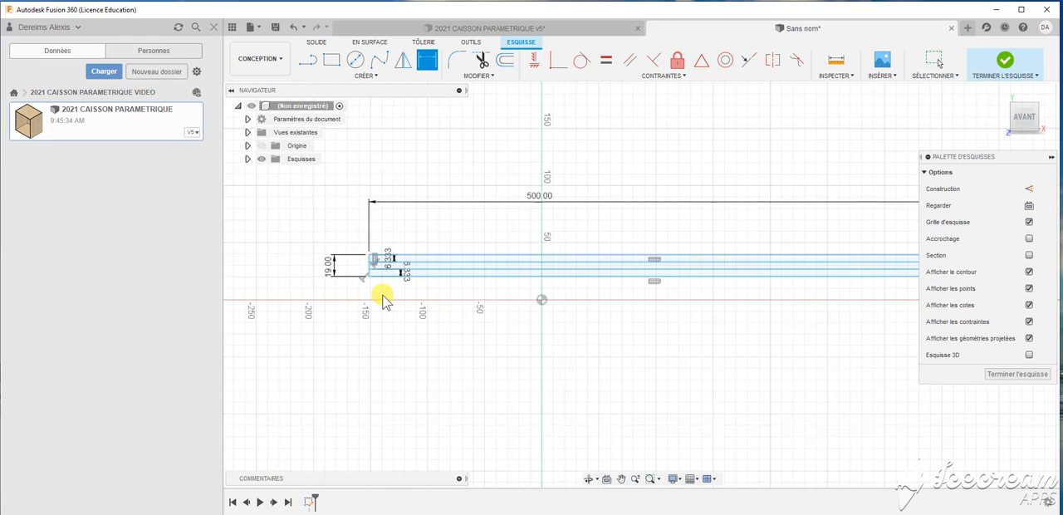
{"action": "left_click", "coordinate": [1020, 71]}
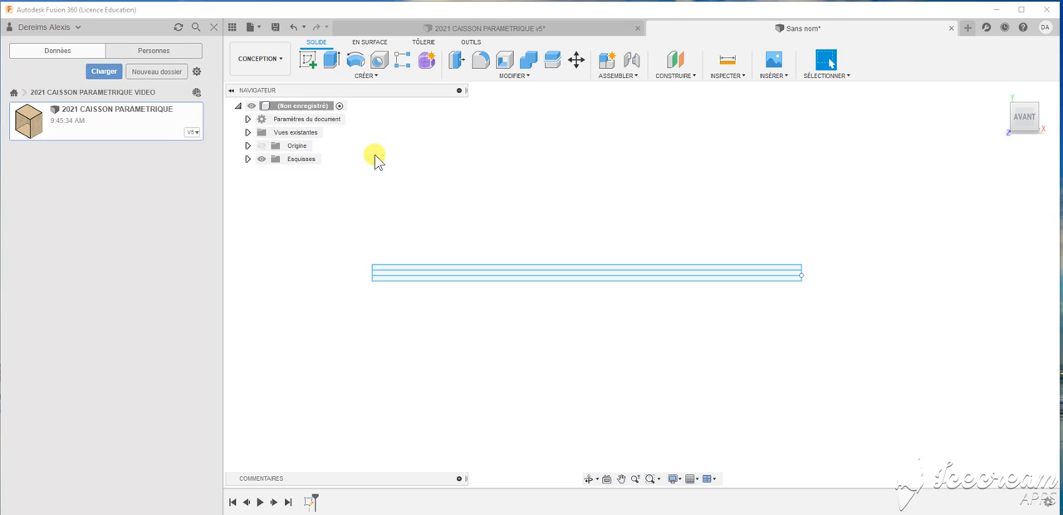
- Save the design as 2021 TABLETTE 3 PLIS in the 2021 CAISSON PARAMETRIQUE VIDEO folder
{"action": "left_click", "coordinate": [254, 28]}
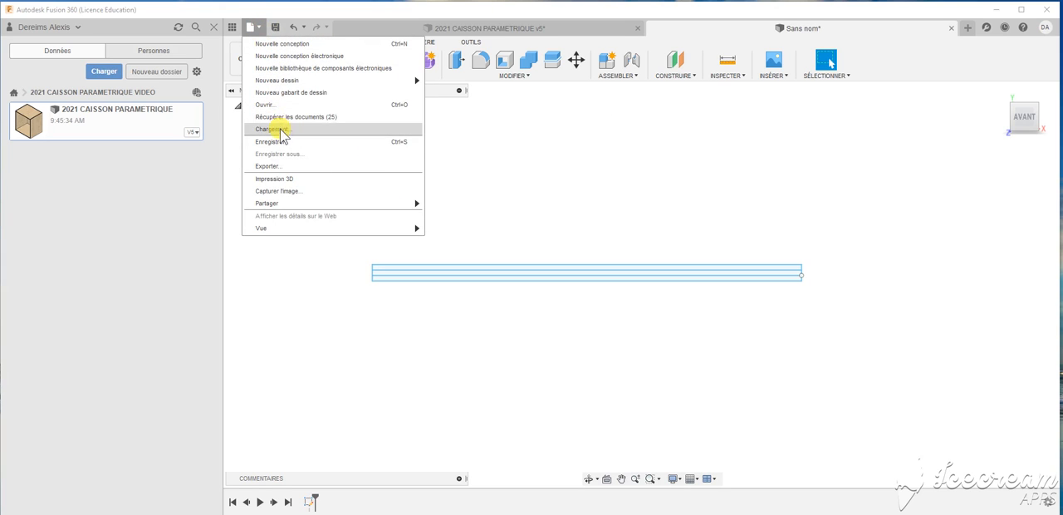
{"action": "left_click", "coordinate": [282, 143]}
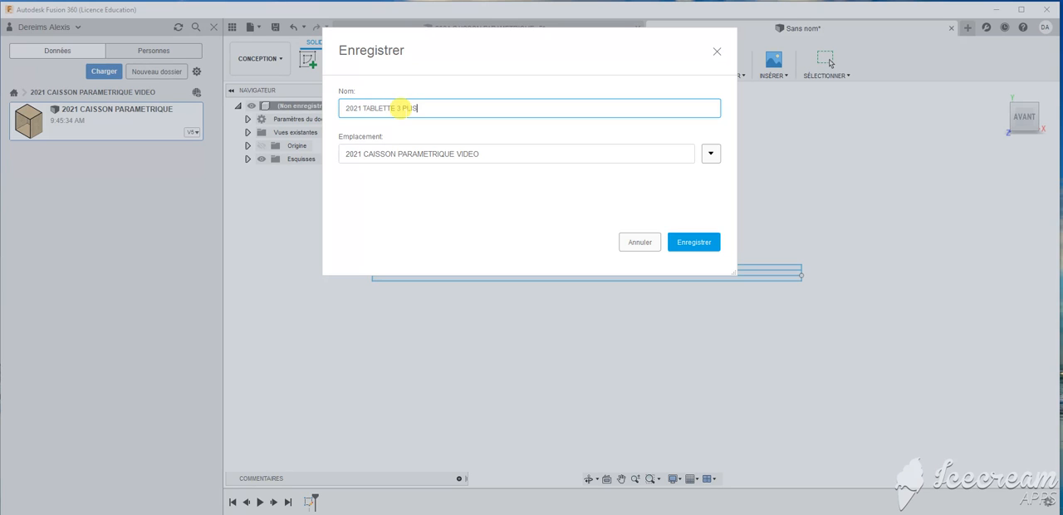
{"action": "left_click", "coordinate": [688, 243]}
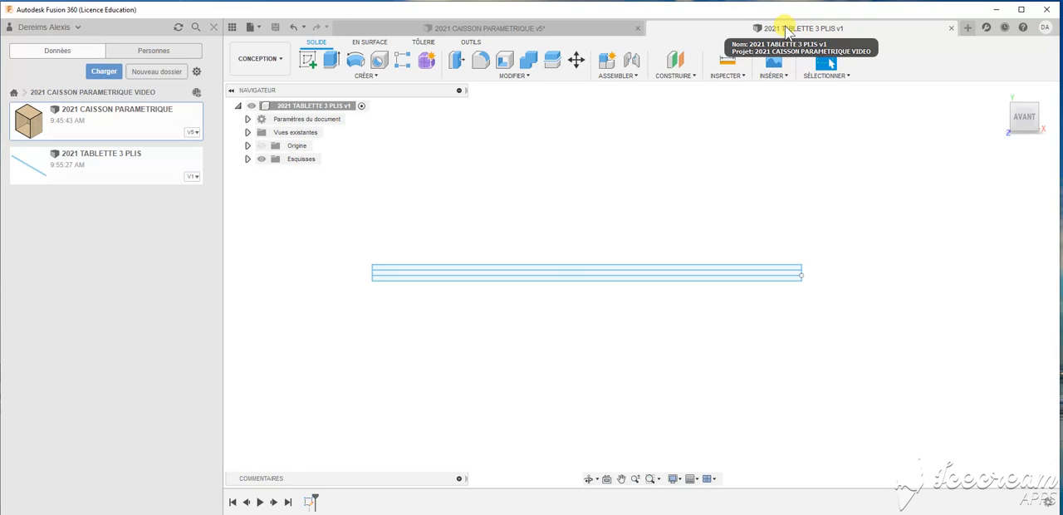
{"action": "left_click", "coordinate": [313, 107]}
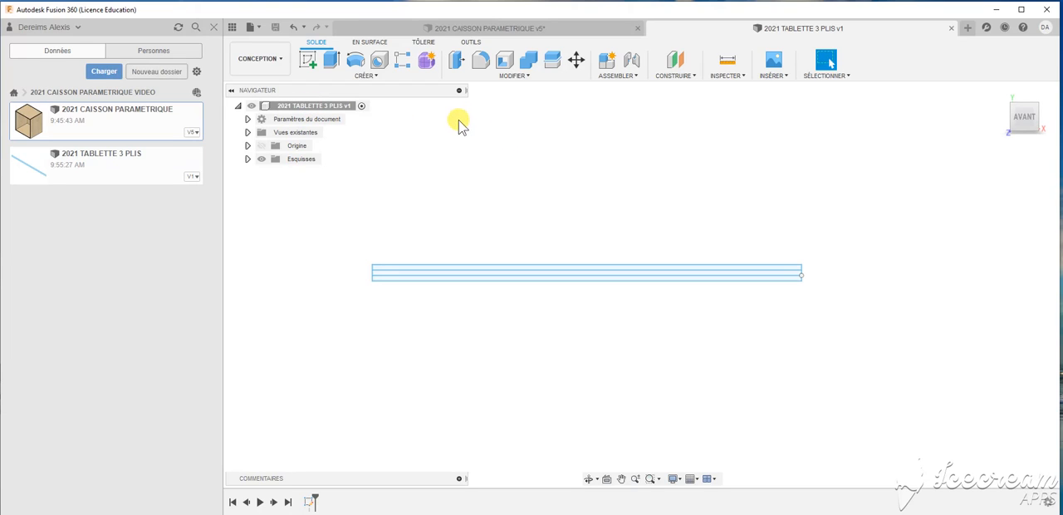
- Extrude the sketch's upper ply profile 500 mm as a new body
{"action": "left_click", "coordinate": [332, 59]}
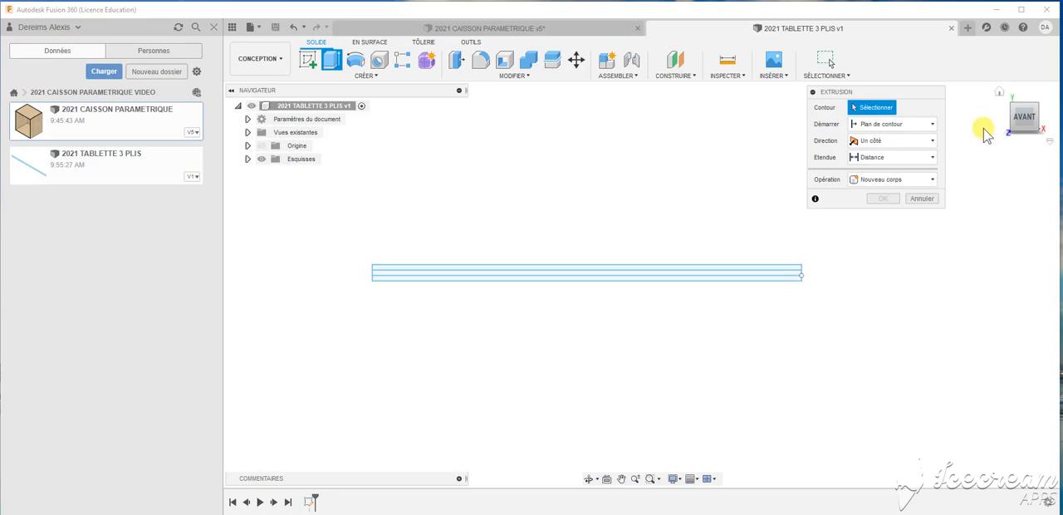
{"action": "left_click", "coordinate": [1000, 97]}
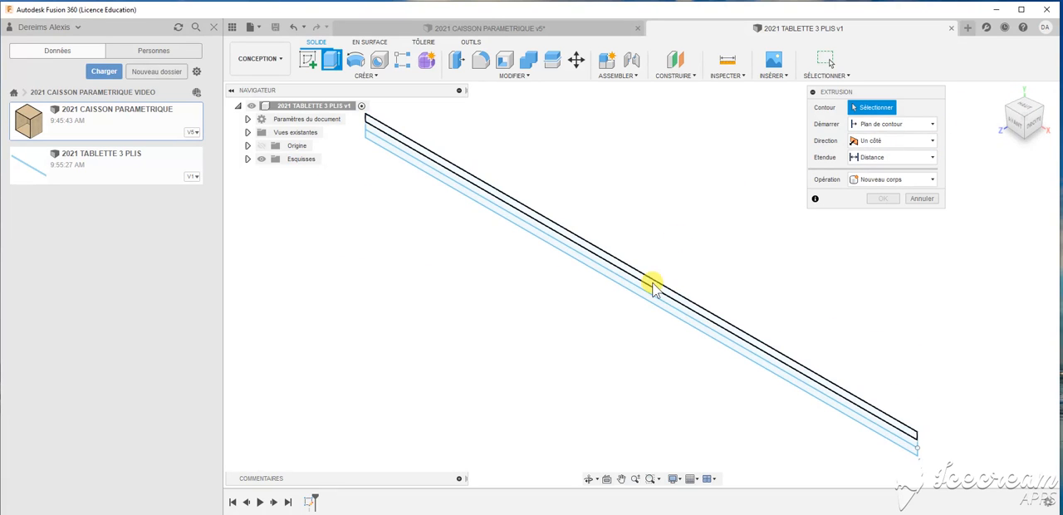
{"action": "left_click", "coordinate": [637, 279]}
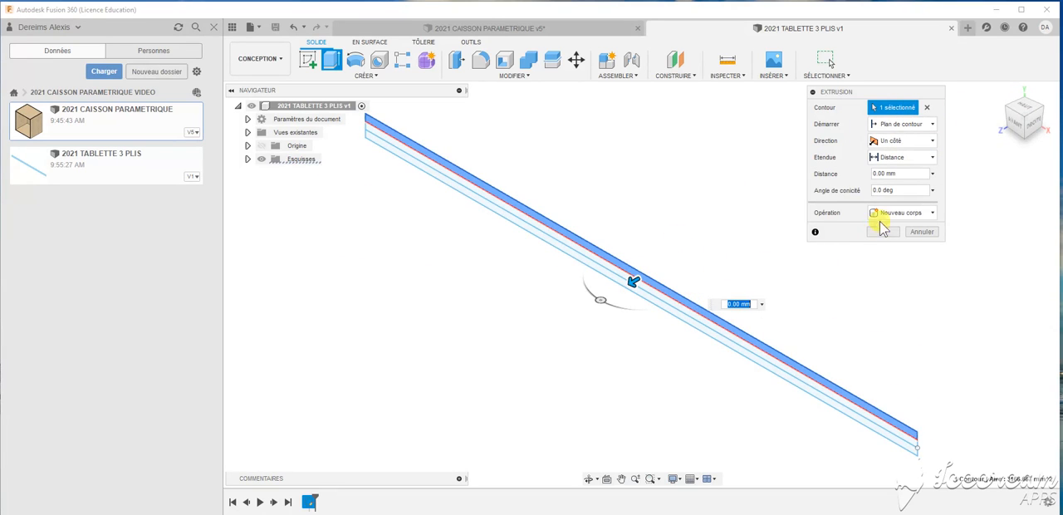
{"action": "left_click", "coordinate": [867, 175]}
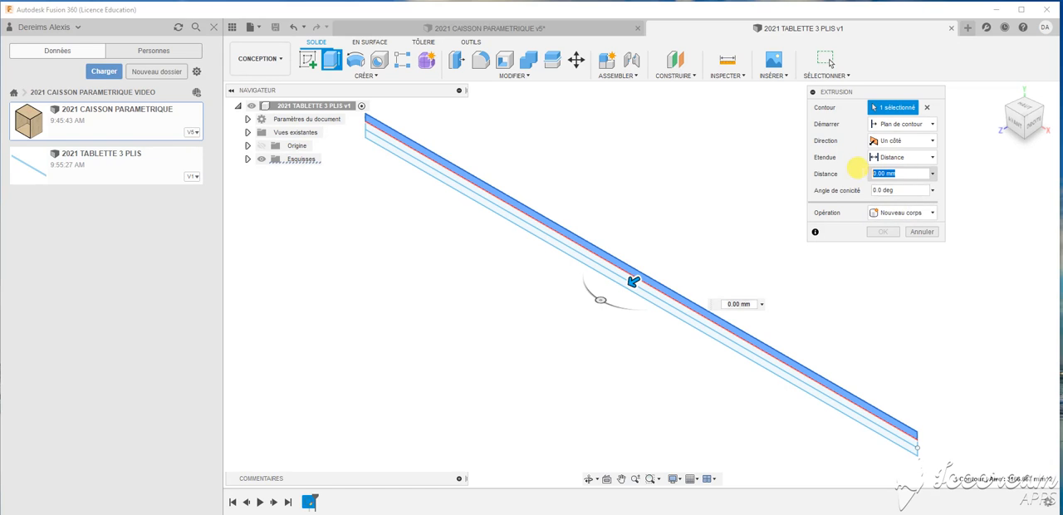
{"action": "type", "text": "500"}
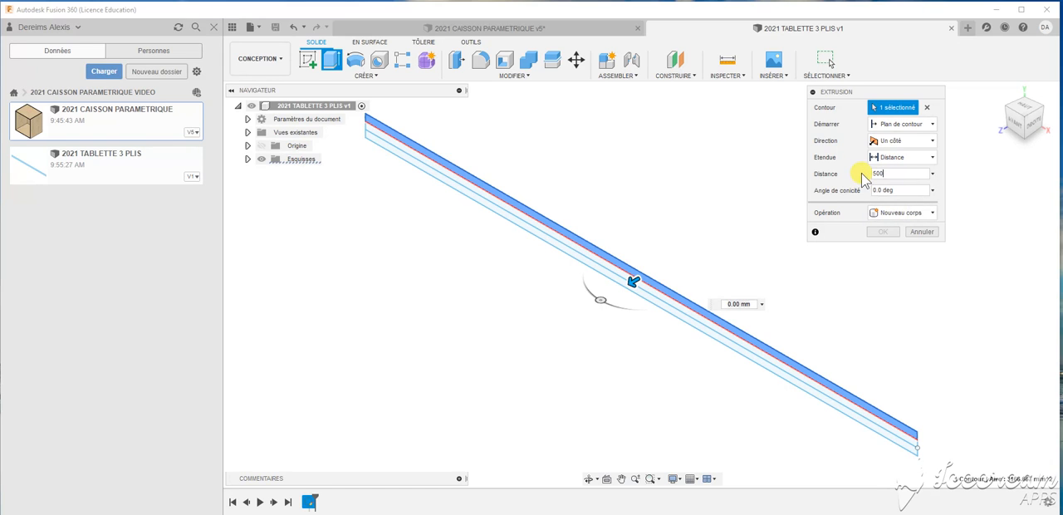
{"action": "left_click", "coordinate": [882, 232]}
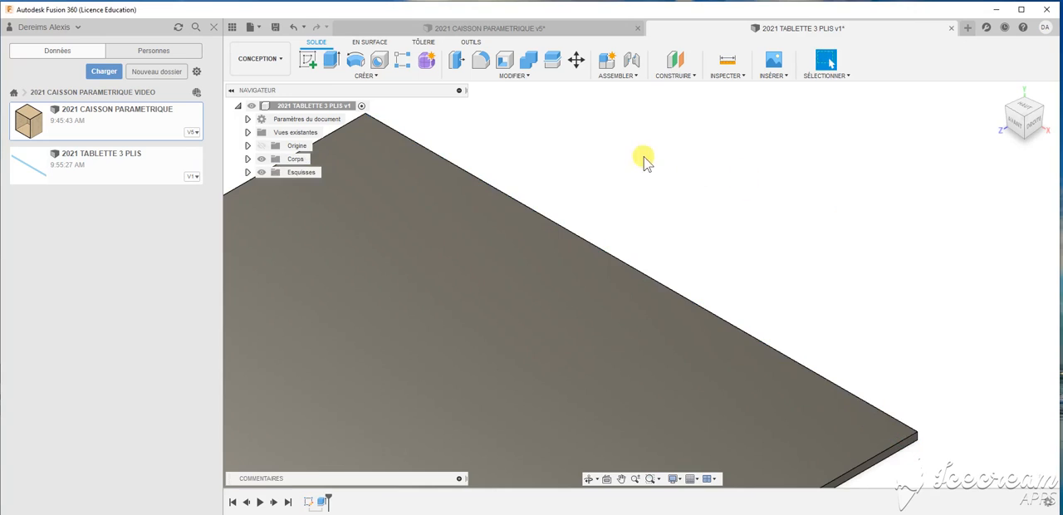
- Show the ply sketch again and extrude its middle profile to the upper ply's depth as a separate new body
{"action": "scroll", "coordinate": [640, 155], "scroll_direction": "down", "scroll_amount": 3}
{"action": "scroll", "coordinate": [498, 179], "scroll_direction": "down", "scroll_amount": 2}
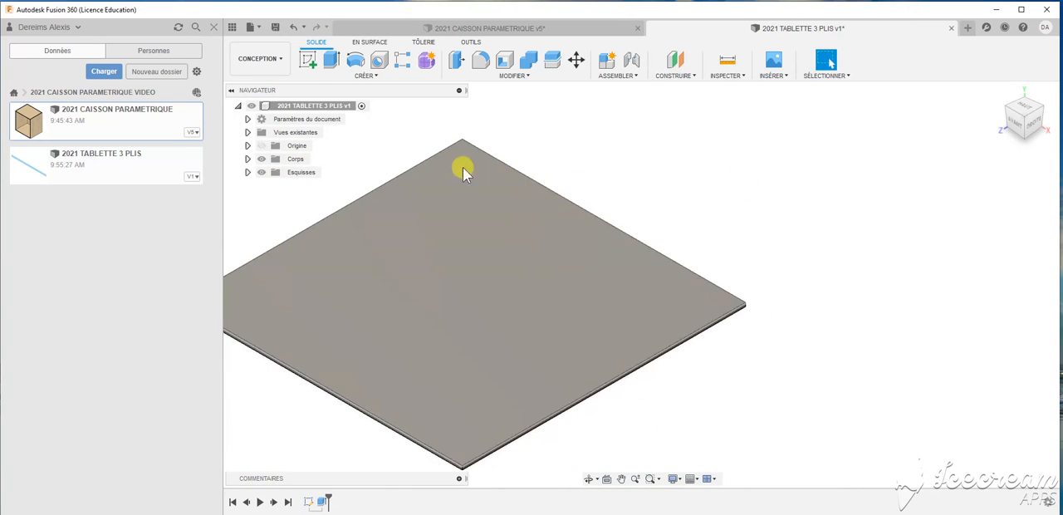
{"action": "middle_click_drag", "start_coordinate": [754, 230], "coordinate": [756, 193], "text": "shift"}
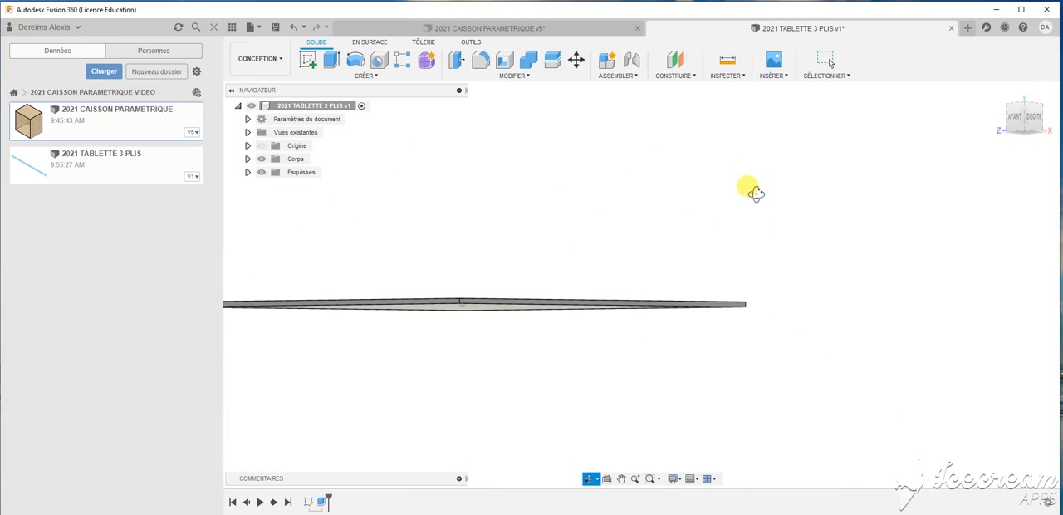
{"action": "left_click", "coordinate": [247, 172]}
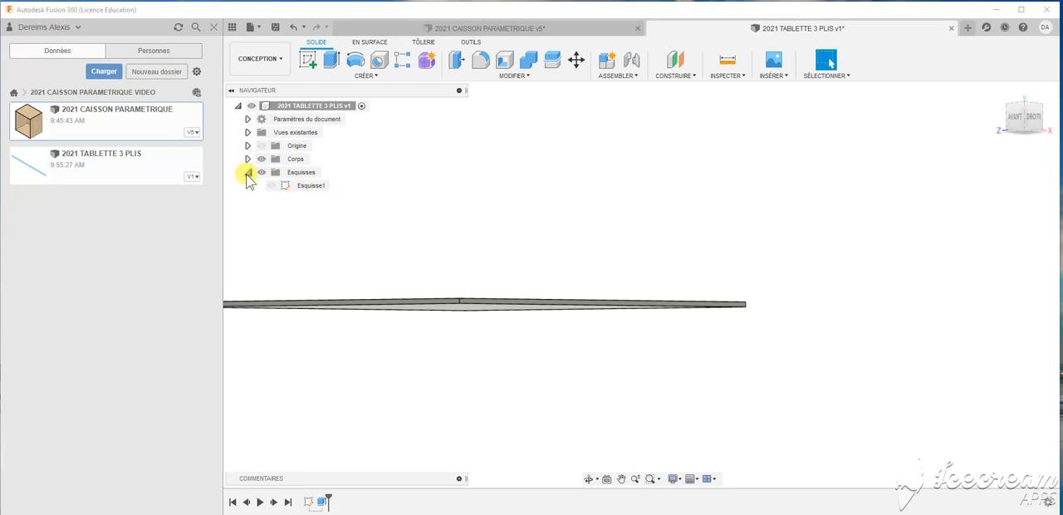
{"action": "left_click", "coordinate": [331, 59]}
{"action": "scroll", "coordinate": [702, 308], "scroll_direction": "up", "scroll_amount": 4}
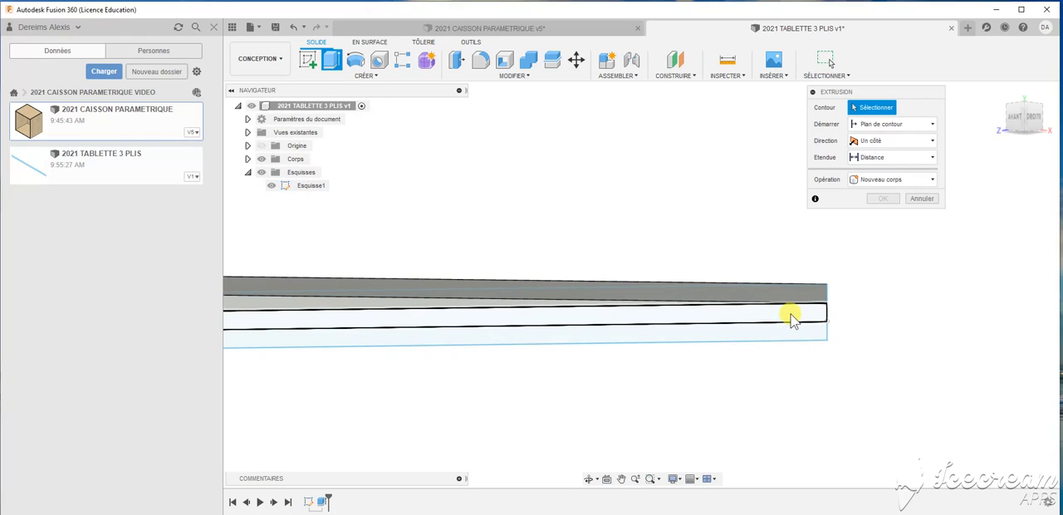
{"action": "left_click", "coordinate": [788, 313]}
{"action": "left_click", "coordinate": [899, 175]}
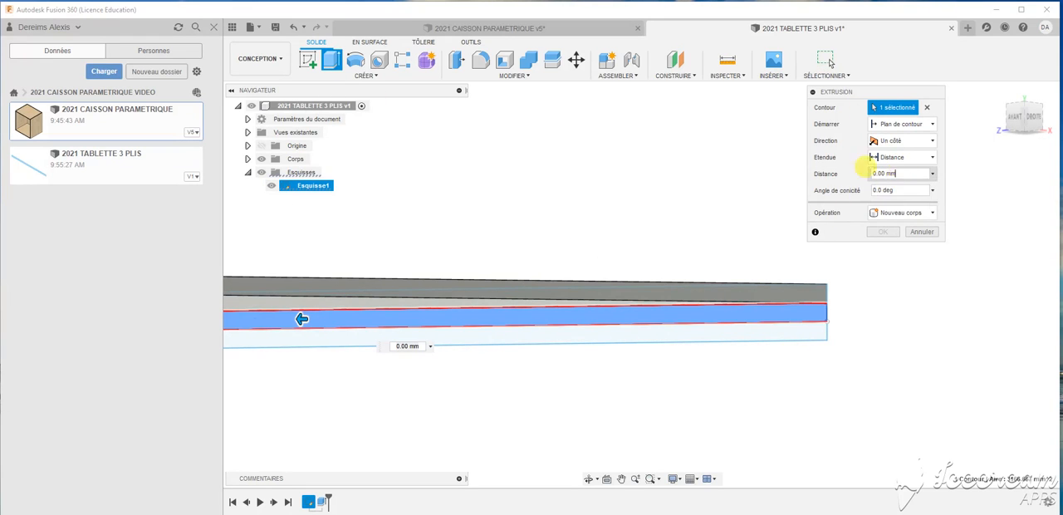
{"action": "type", "text": "5020"}
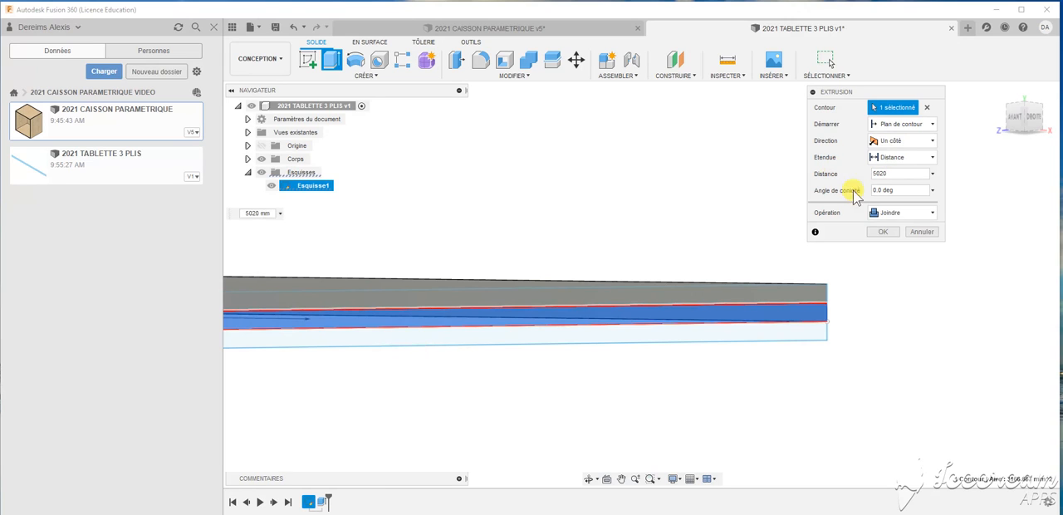
{"action": "left_click", "coordinate": [880, 213]}
{"action": "left_click", "coordinate": [924, 264]}
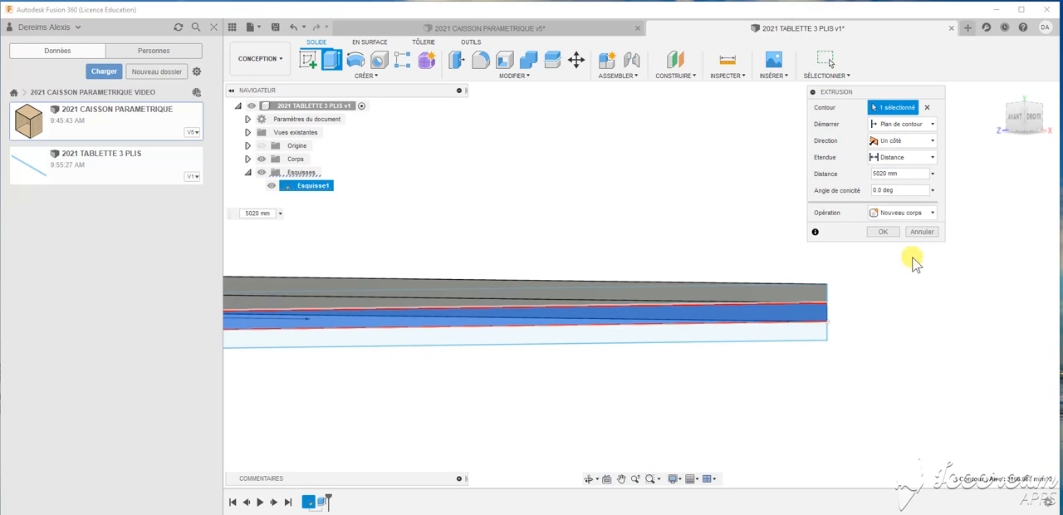
{"action": "left_click", "coordinate": [885, 233]}
- Extrude the sketch's lower ply profile 500 mm as a separate new body
{"action": "left_click", "coordinate": [326, 64]}
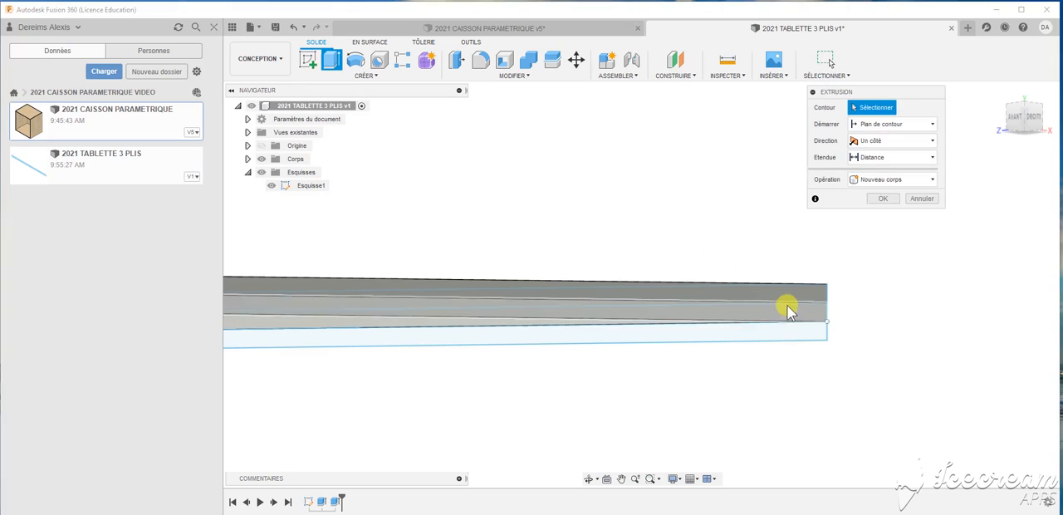
{"action": "left_click", "coordinate": [786, 327]}
{"action": "left_click", "coordinate": [892, 174]}
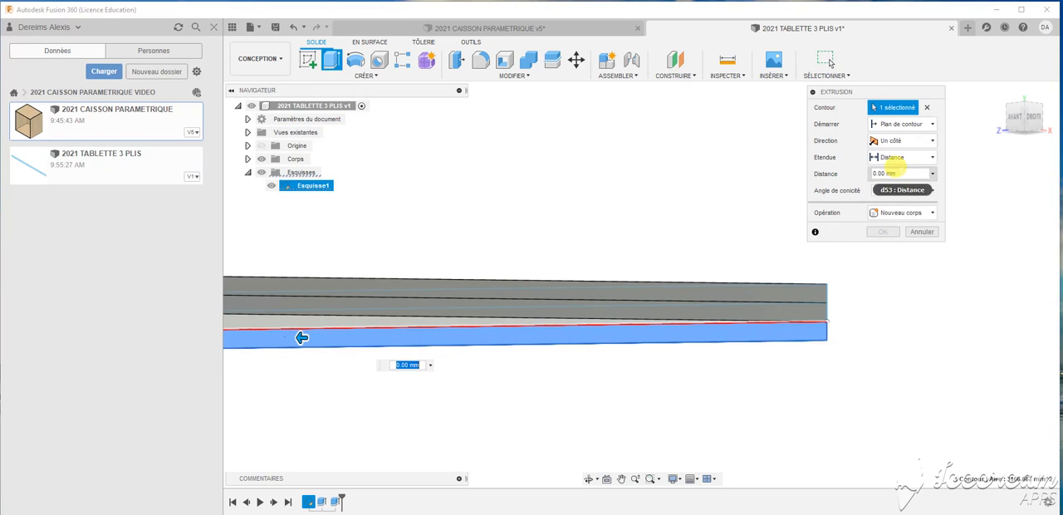
{"action": "type", "text": "500"}
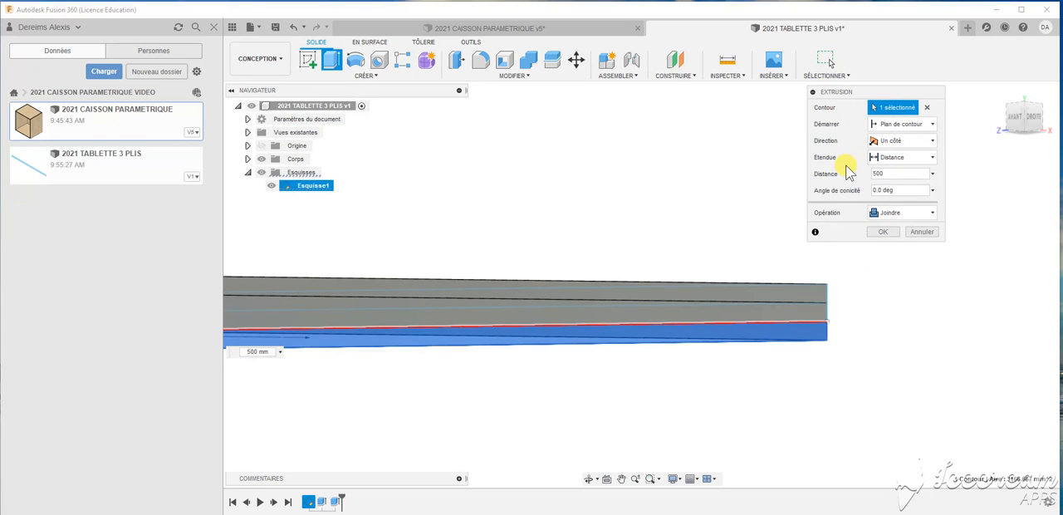
{"action": "left_click", "coordinate": [891, 214]}
{"action": "left_click", "coordinate": [914, 264]}
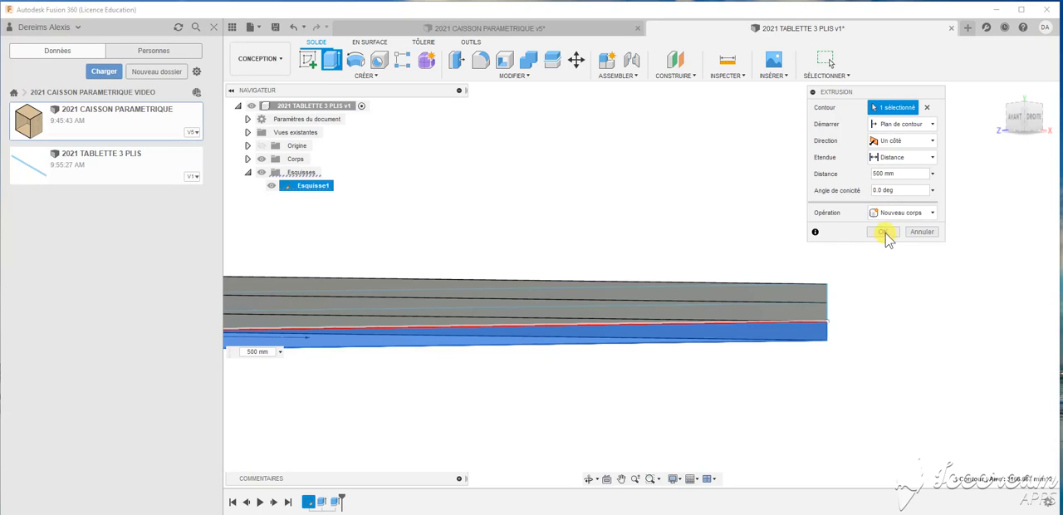
{"action": "left_click", "coordinate": [883, 232]}
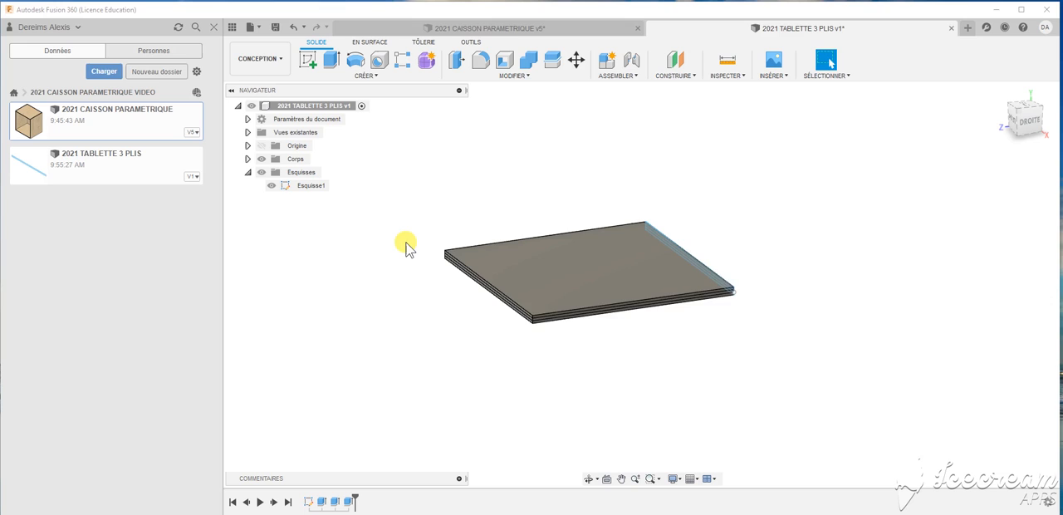
- Rename each of the three ply bodies to PLIS
{"action": "scroll", "coordinate": [406, 247], "scroll_direction": "up", "scroll_amount": 1}
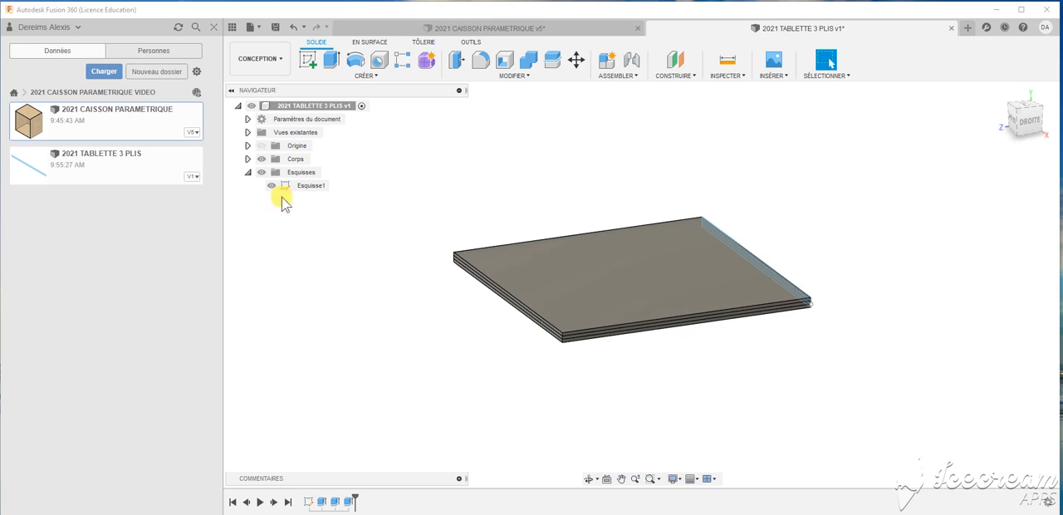
{"action": "left_click", "coordinate": [248, 158]}
{"action": "left_click", "coordinate": [306, 172]}
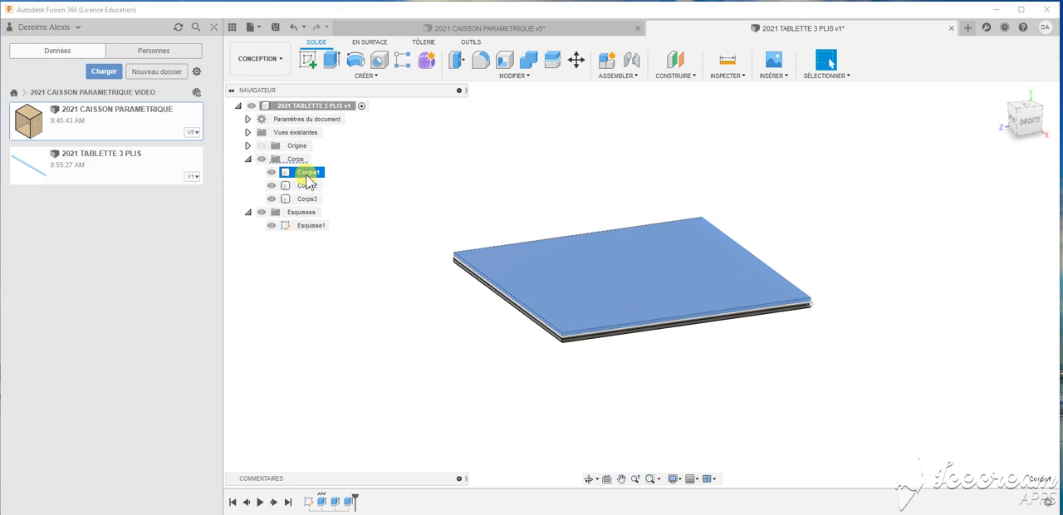
{"action": "double_click", "coordinate": [306, 172]}
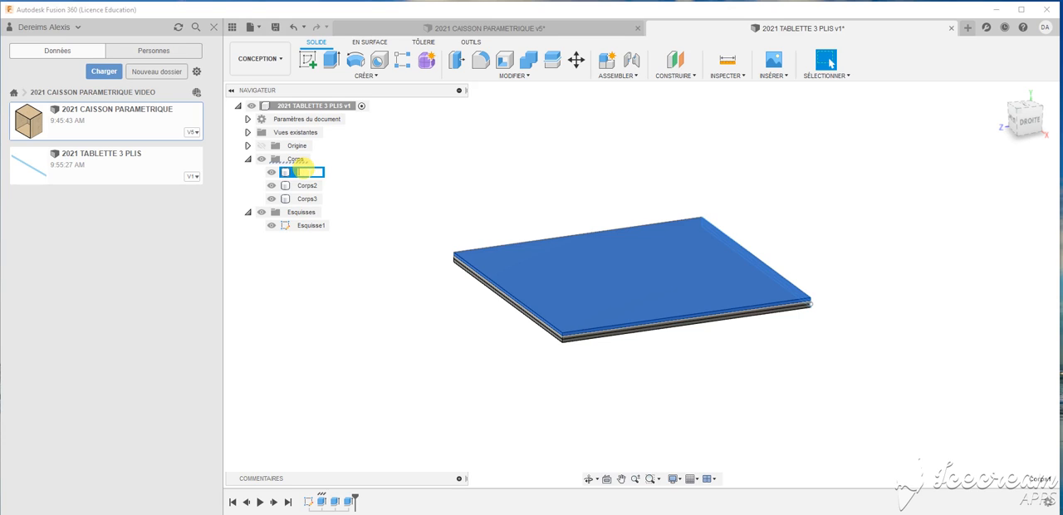
{"action": "key", "text": "Return"}
{"action": "left_click", "coordinate": [305, 185]}
{"action": "double_click", "coordinate": [302, 186]}
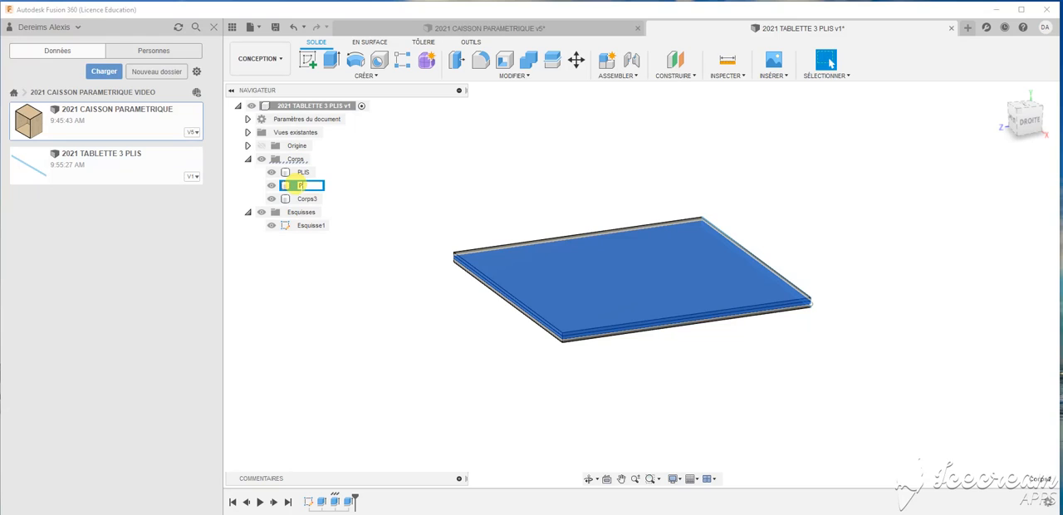
{"action": "key", "text": "Return"}
{"action": "left_click", "coordinate": [303, 198]}
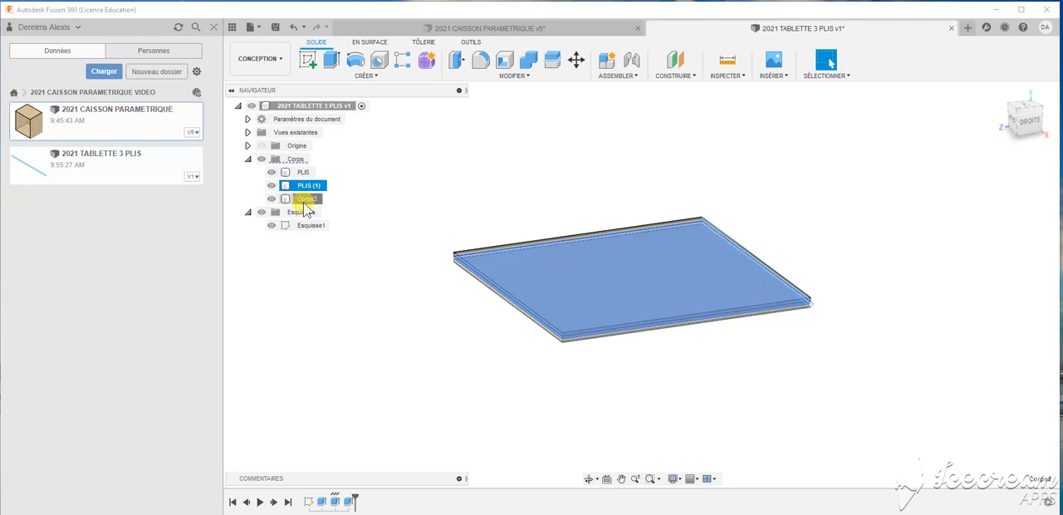
{"action": "double_click", "coordinate": [303, 200]}
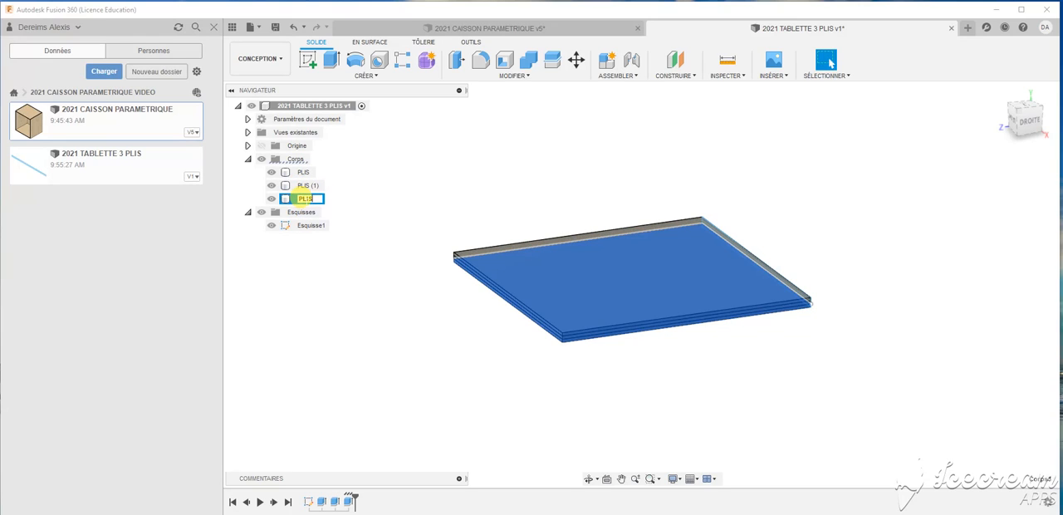
{"action": "key", "text": "Return"}
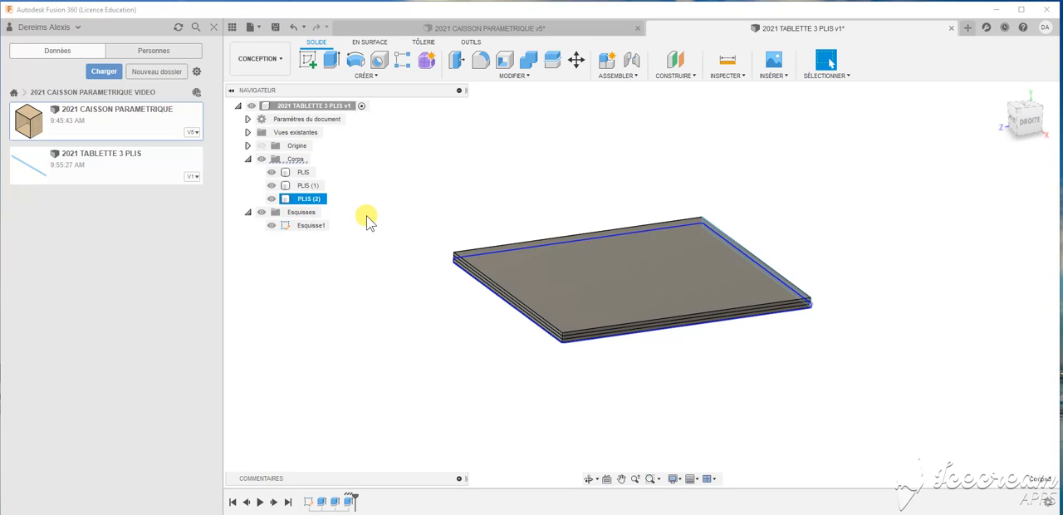
- Apply the 3D Ash - Unfinished appearance to the two outer plies and 3D Maple - Unfinished to the middle ply
{"action": "key", "text": "a"}
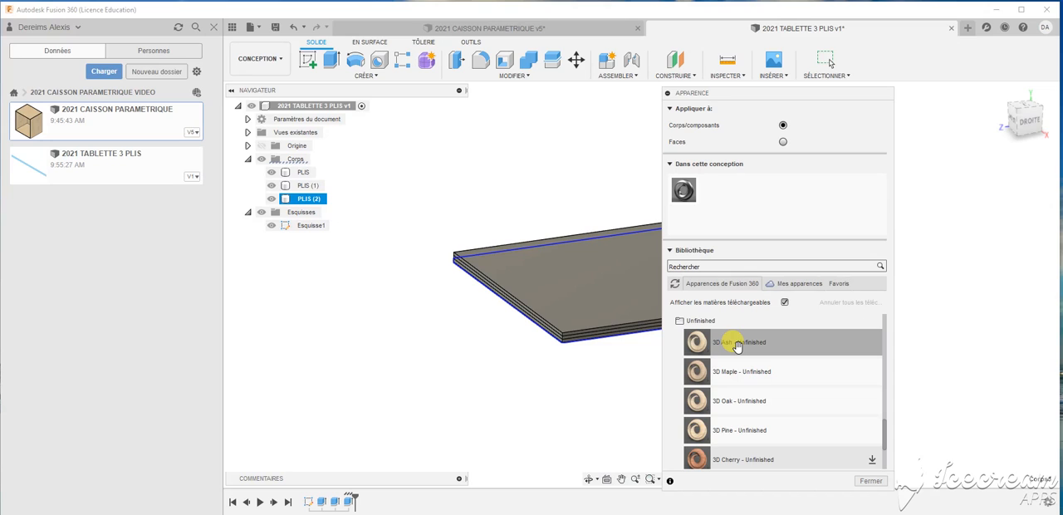
{"action": "left_click_drag", "start_coordinate": [736, 346], "coordinate": [316, 176]}
{"action": "left_click_drag", "start_coordinate": [679, 339], "coordinate": [343, 205]}
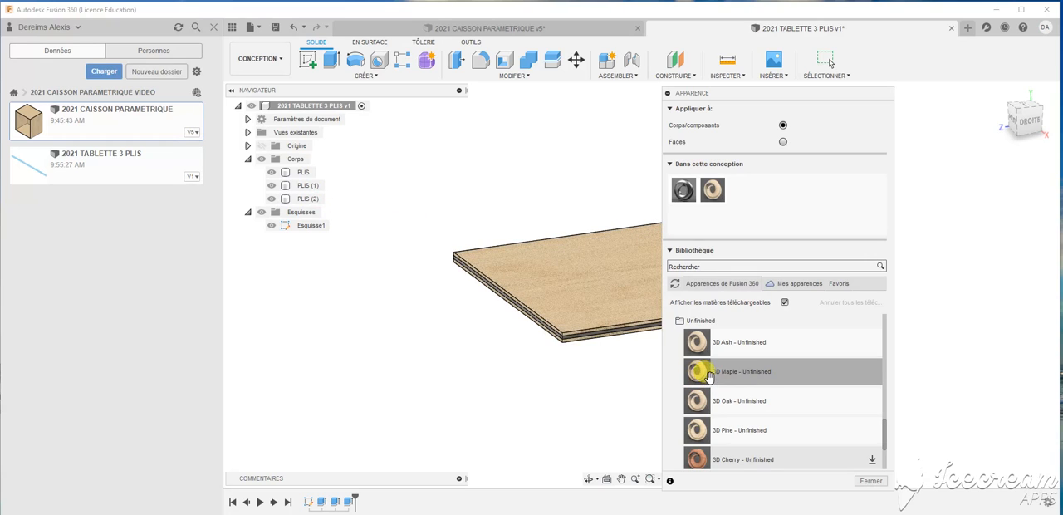
{"action": "left_click_drag", "start_coordinate": [708, 376], "coordinate": [312, 190]}
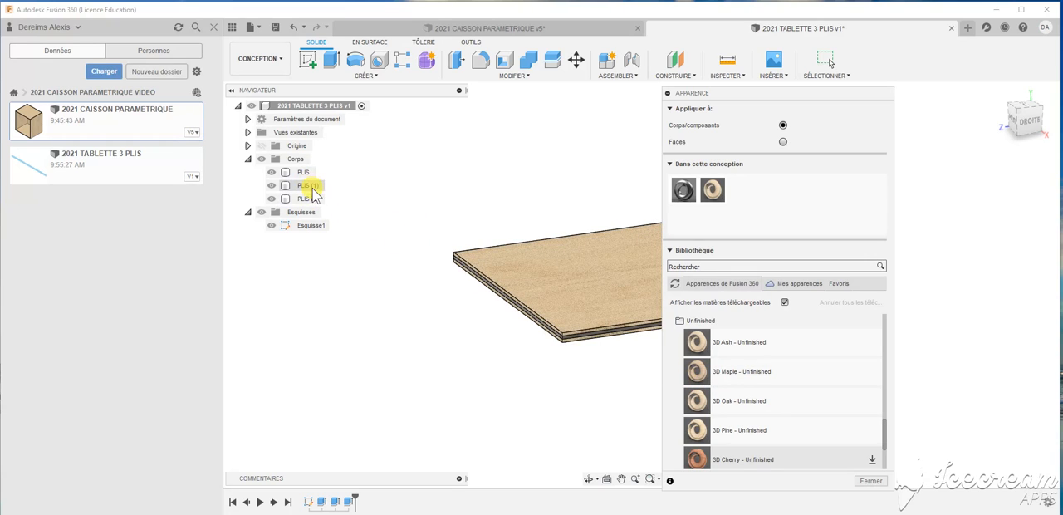
{"action": "left_click_drag", "start_coordinate": [700, 373], "coordinate": [318, 189]}
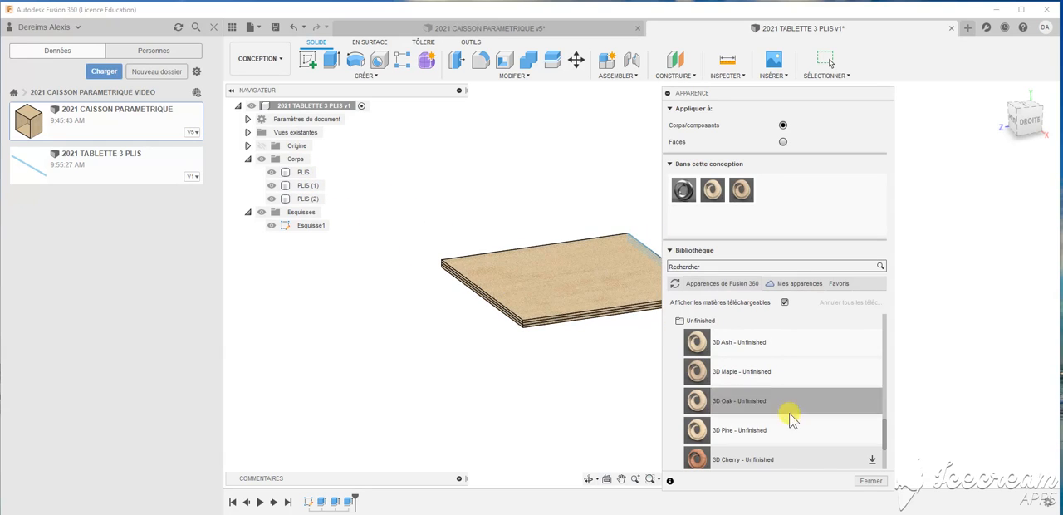
{"action": "left_click", "coordinate": [869, 481]}
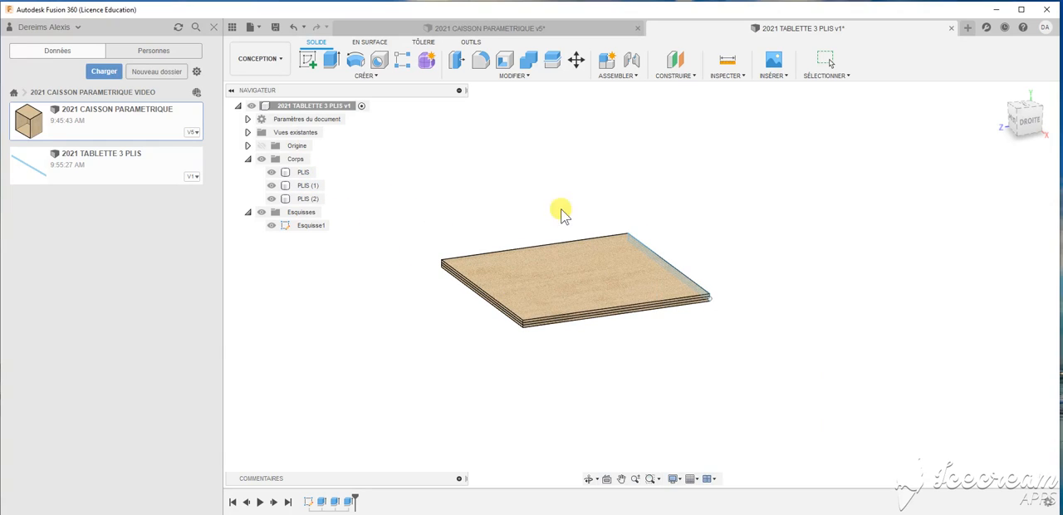
- Save a new version of the shelf design and toggle the visibility of its sketch
{"action": "left_click", "coordinate": [275, 27]}
{"action": "left_click", "coordinate": [549, 281]}
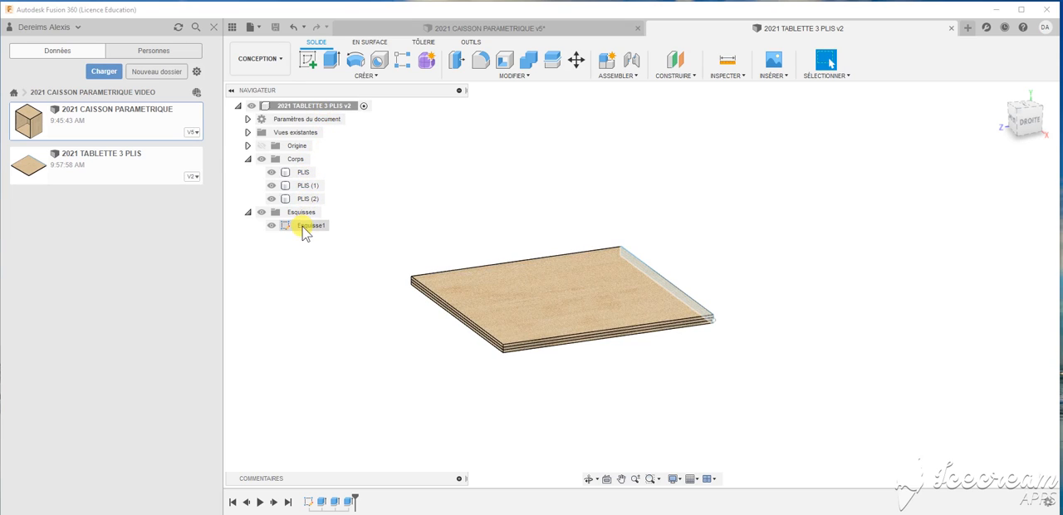
{"action": "left_click", "coordinate": [247, 159]}
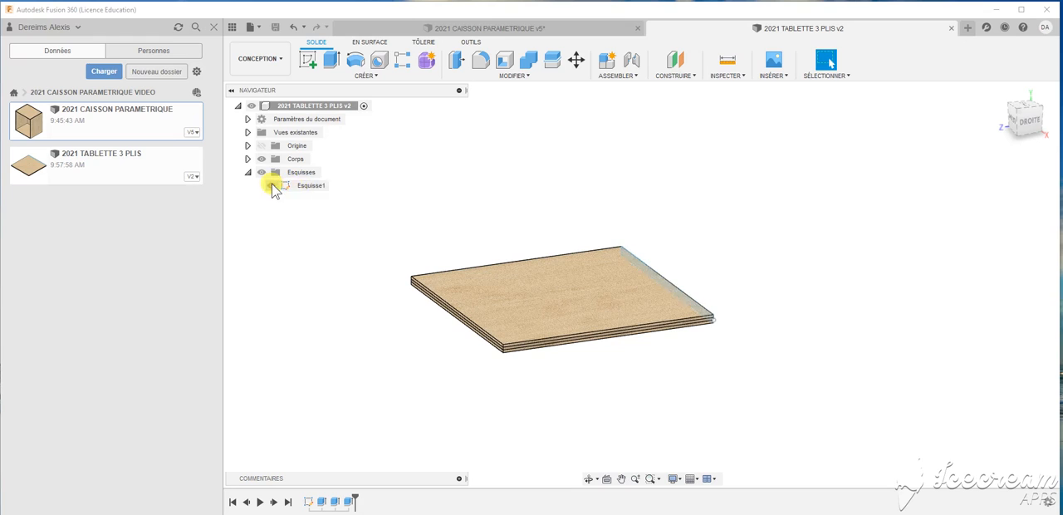
{"action": "left_click", "coordinate": [273, 186]}
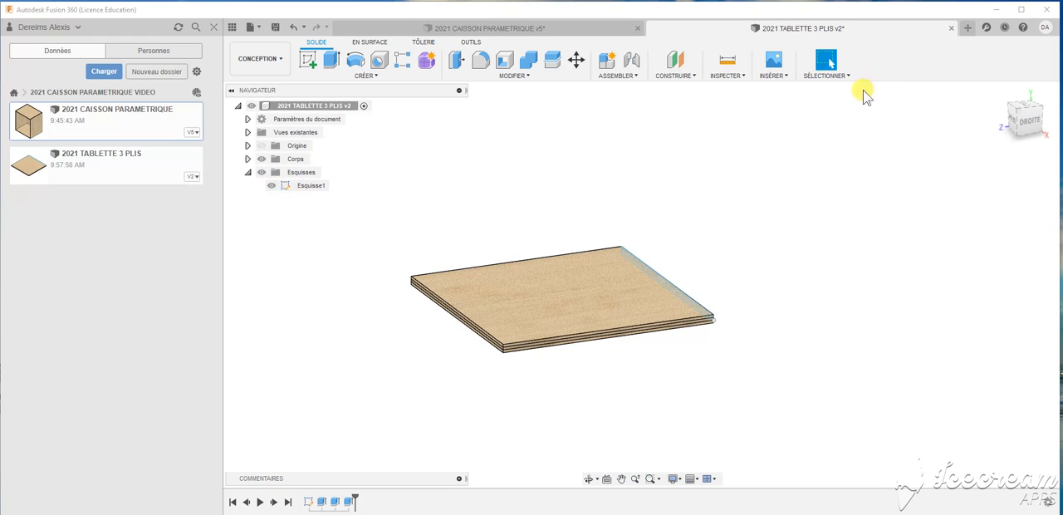
- Close the shelf design with its changes saved and return to the 2021 CAISSON PARAMETRIQUE design
{"action": "left_click", "coordinate": [951, 29]}
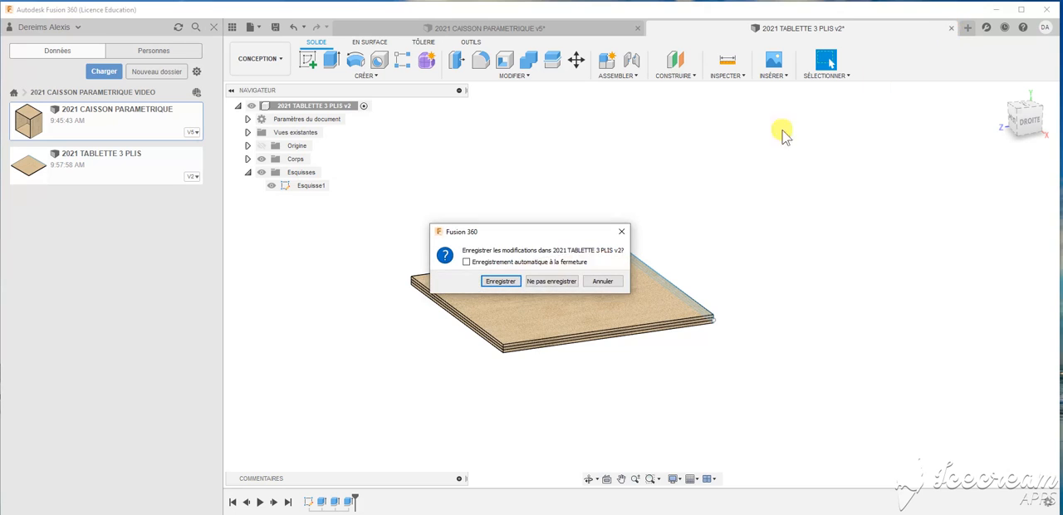
{"action": "left_click", "coordinate": [499, 281]}
{"action": "left_click", "coordinate": [532, 279]}
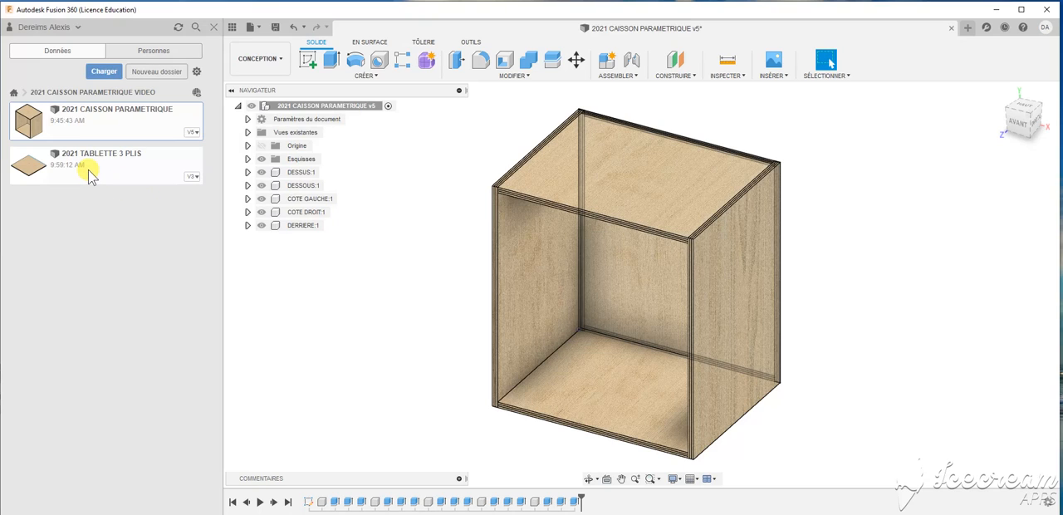
- Insert the 2021 TABLETTE 3 PLIS design into the cabinet and move it clear of the cabinet, about -683 mm in X, 76 mm in Z and 49 mm in Y
{"action": "left_click_drag", "start_coordinate": [90, 176], "coordinate": [888, 336]}
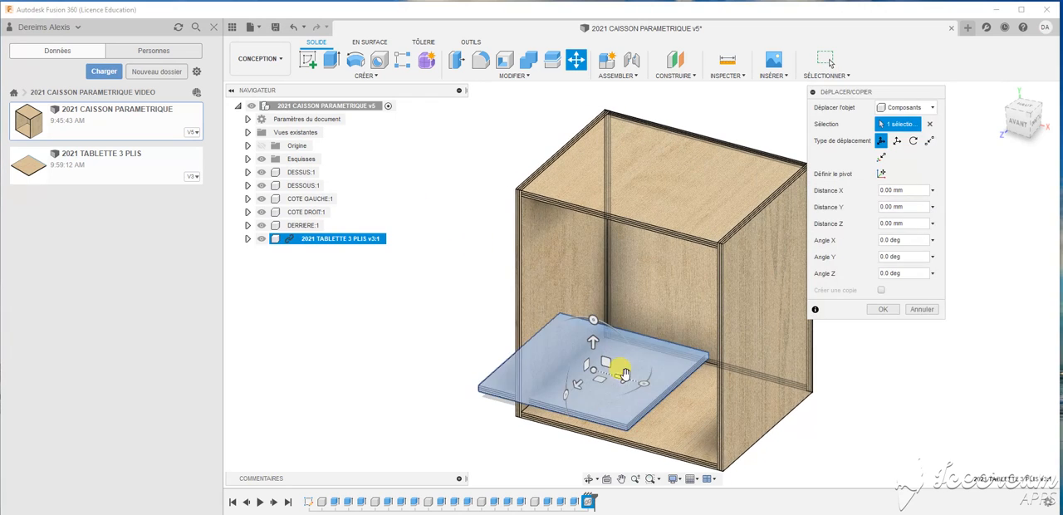
{"action": "left_click_drag", "start_coordinate": [614, 372], "coordinate": [387, 309]}
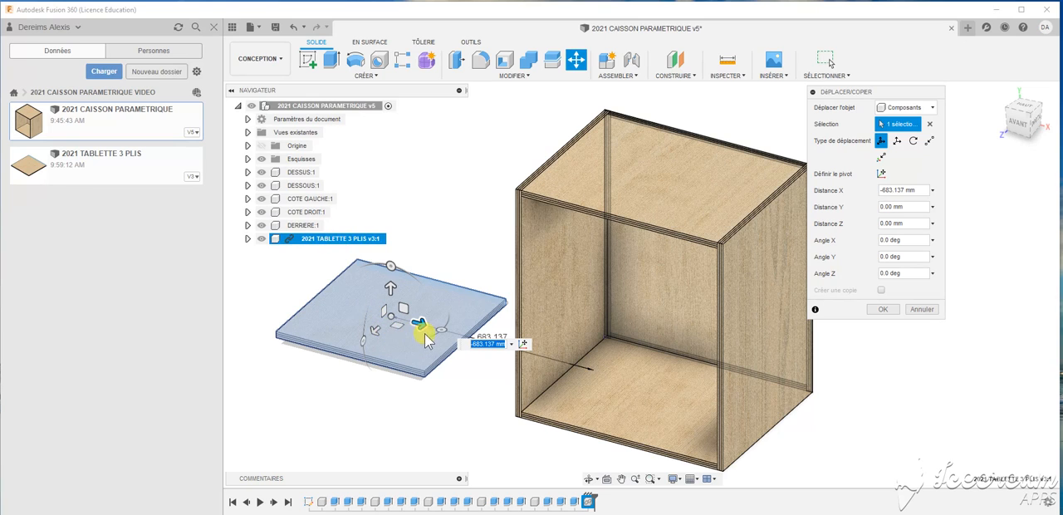
{"action": "left_click", "coordinate": [373, 326]}
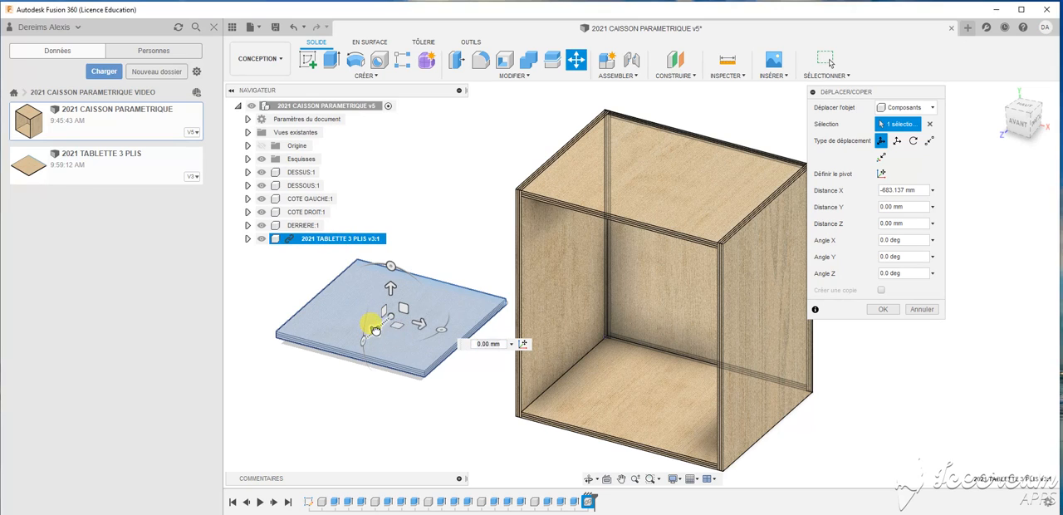
{"action": "mouse_move", "coordinate": [370, 332]}
{"action": "left_mouse_down"}
{"action": "mouse_move", "coordinate": [355, 339]}
{"action": "mouse_move", "coordinate": [371, 336]}
{"action": "left_mouse_up"}
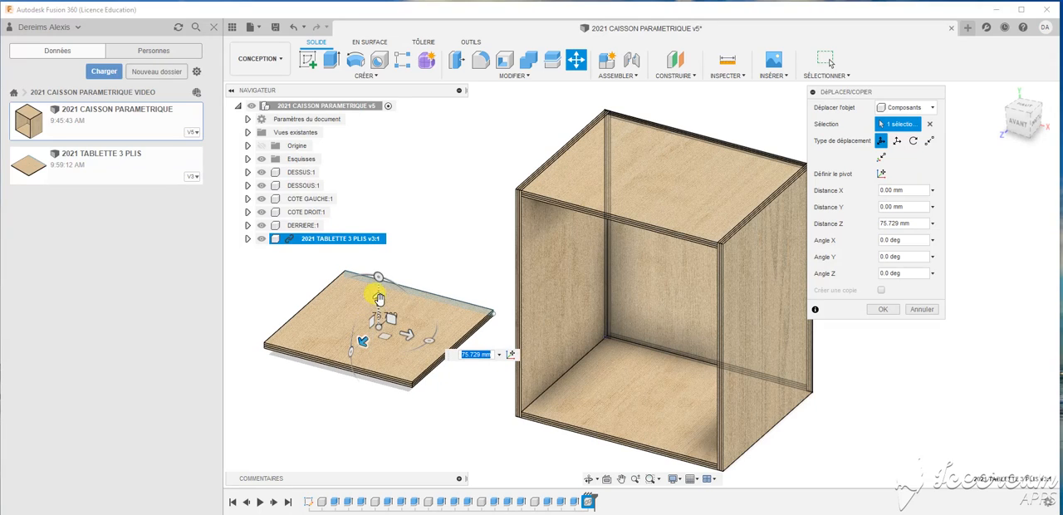
{"action": "left_click_drag", "start_coordinate": [378, 301], "coordinate": [407, 299]}
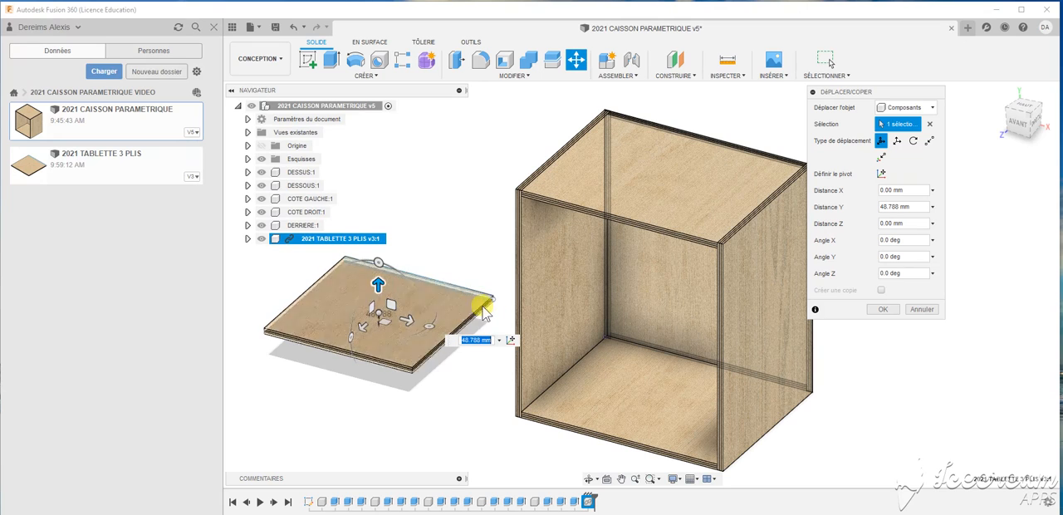
{"action": "left_click", "coordinate": [883, 309]}
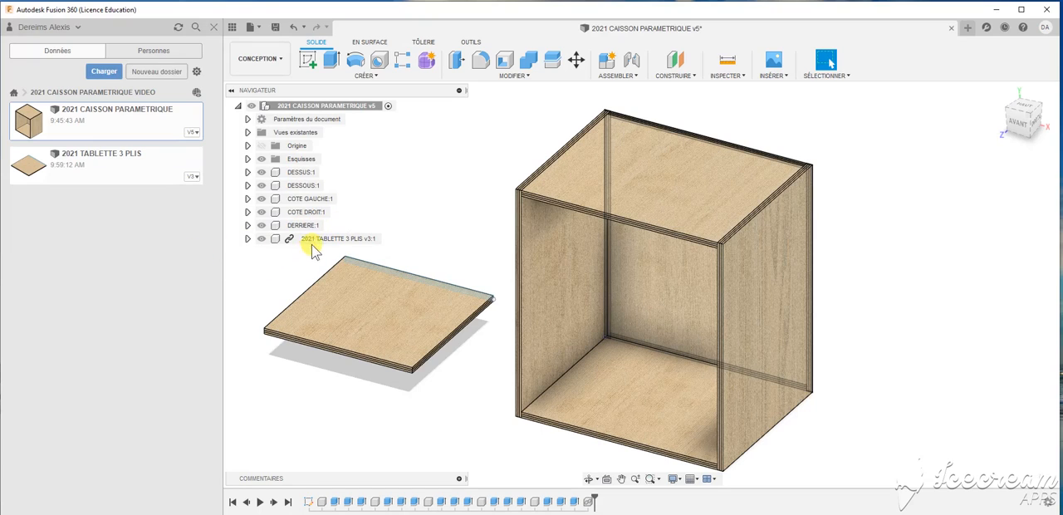
- Expand the inserted shelf component and examine its ply edges and the sketch displayed on it
{"action": "left_click", "coordinate": [247, 238]}
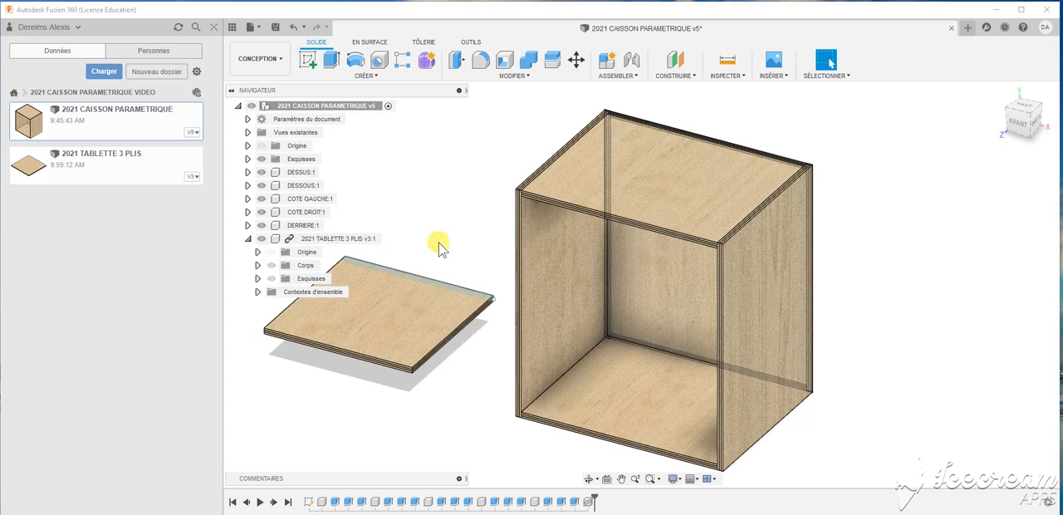
{"action": "scroll", "coordinate": [487, 320], "scroll_direction": "up", "scroll_amount": 2}
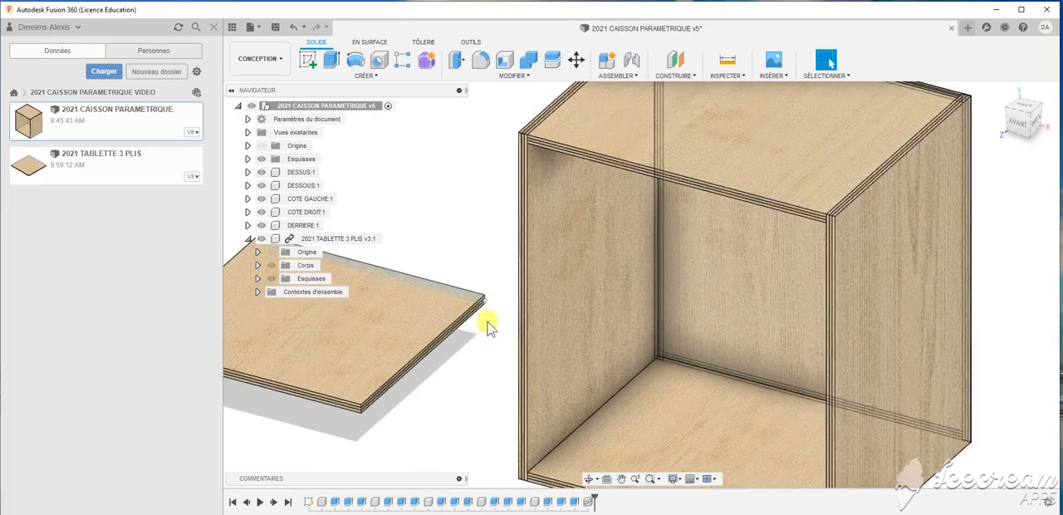
{"action": "scroll", "coordinate": [477, 307], "scroll_direction": "up", "scroll_amount": 3}
{"action": "scroll", "coordinate": [479, 294], "scroll_direction": "up", "scroll_amount": 3}
{"action": "scroll", "coordinate": [482, 294], "scroll_direction": "down", "scroll_amount": 2}
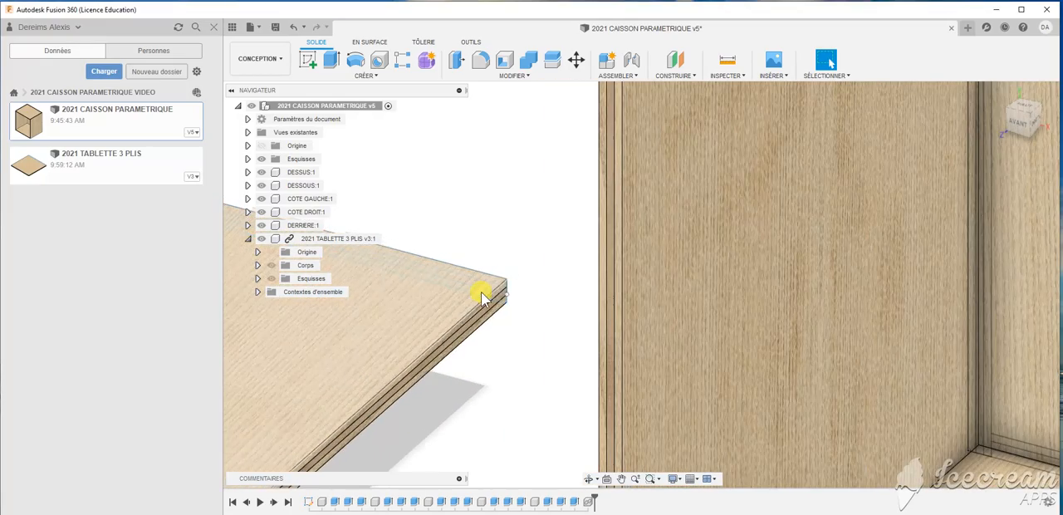
{"action": "middle_click_drag", "start_coordinate": [510, 318], "coordinate": [762, 337], "text": "shift"}
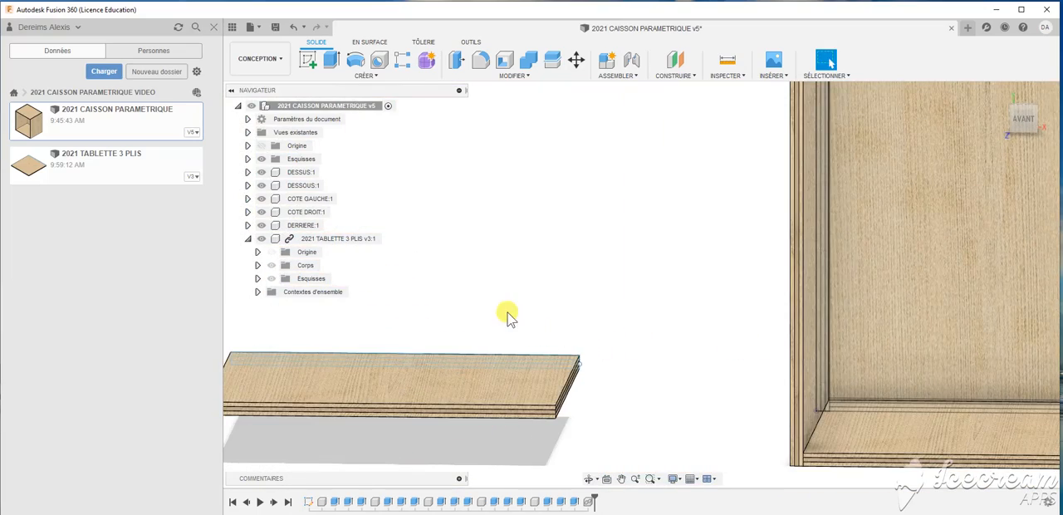
{"action": "middle_click_drag", "start_coordinate": [506, 310], "coordinate": [538, 322], "text": "shift"}
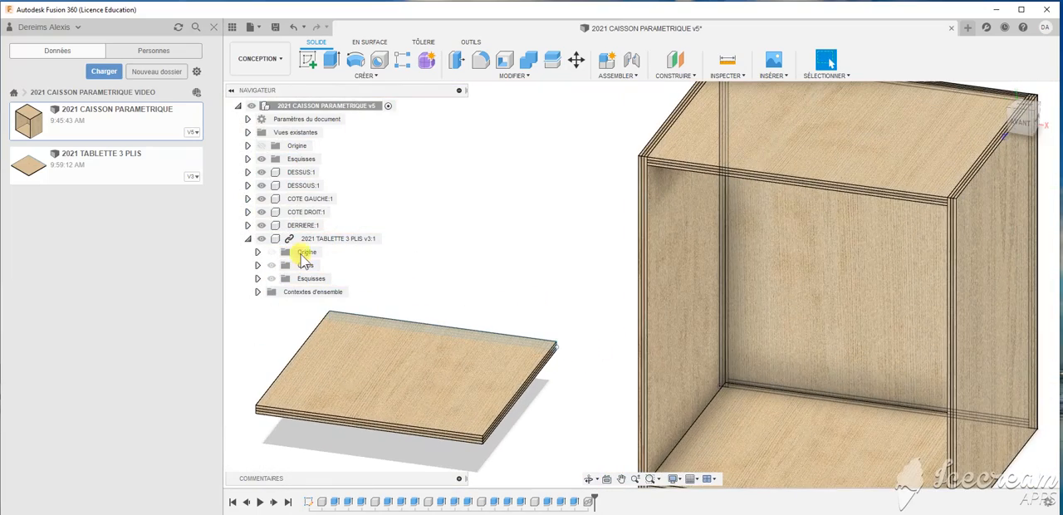
- Open the 2021 TABLETTE 3 PLIS design and hide its sketch Esquisse1
{"action": "double_click", "coordinate": [122, 164]}
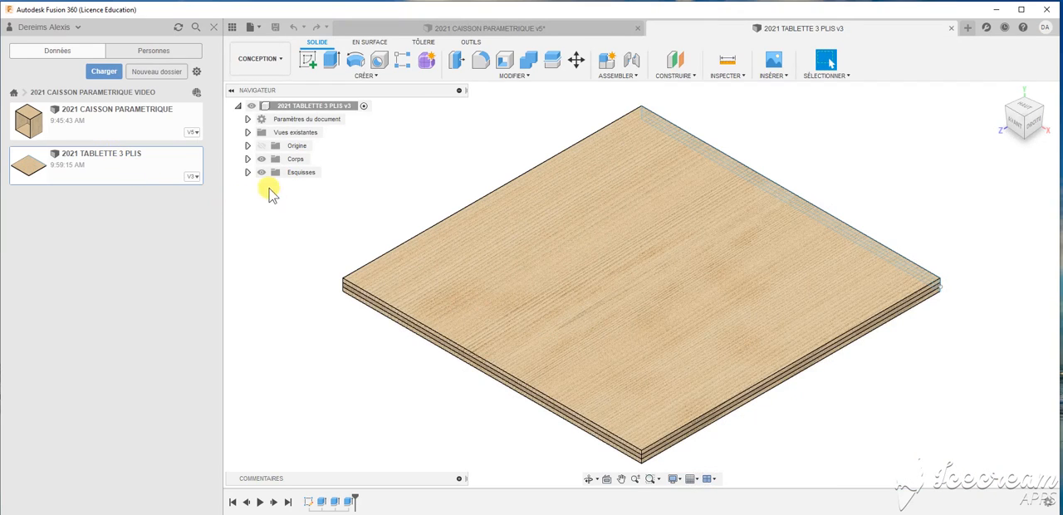
{"action": "left_click", "coordinate": [249, 171]}
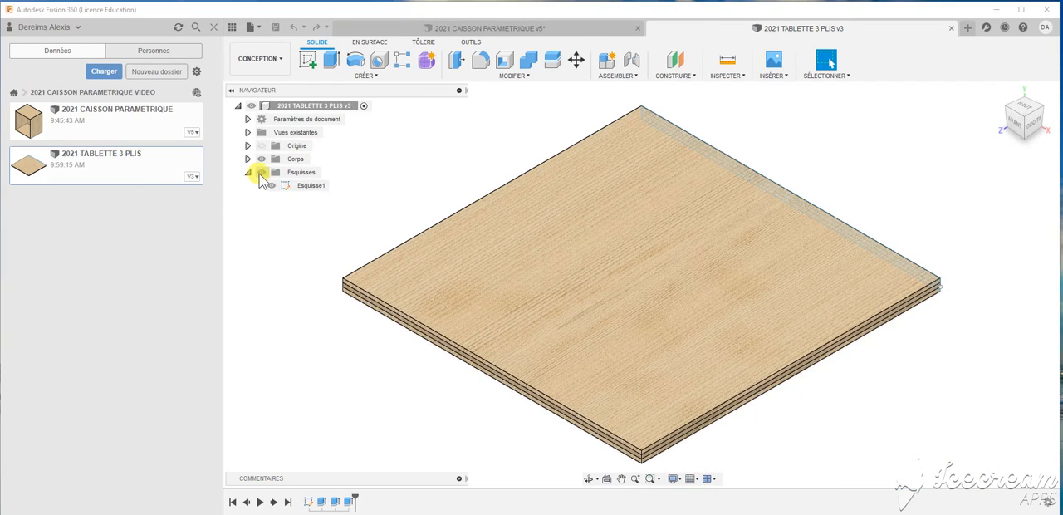
{"action": "left_click", "coordinate": [273, 185]}
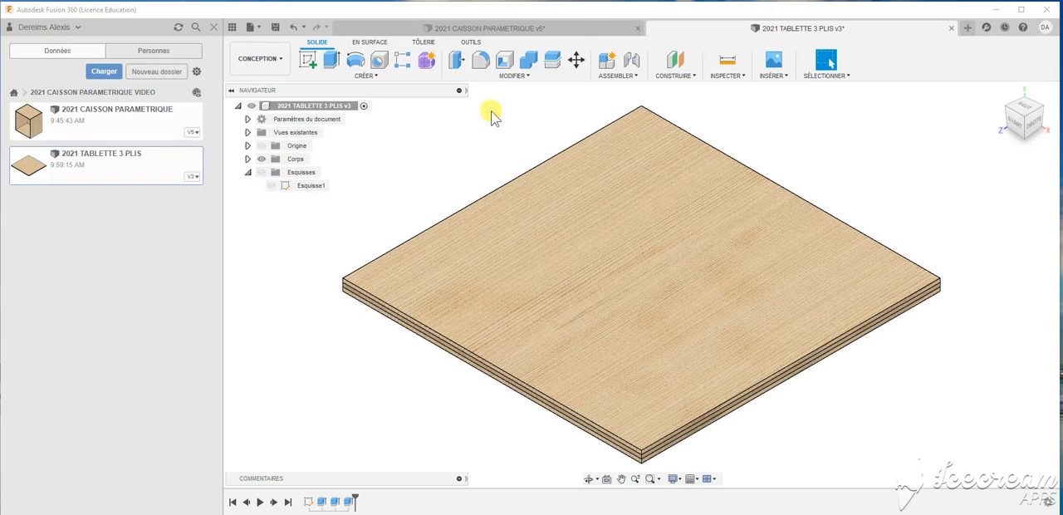
- Close the shelf design with its changes saved as a new version and update the cabinet's linked shelf to the latest version
{"action": "left_click", "coordinate": [950, 27]}
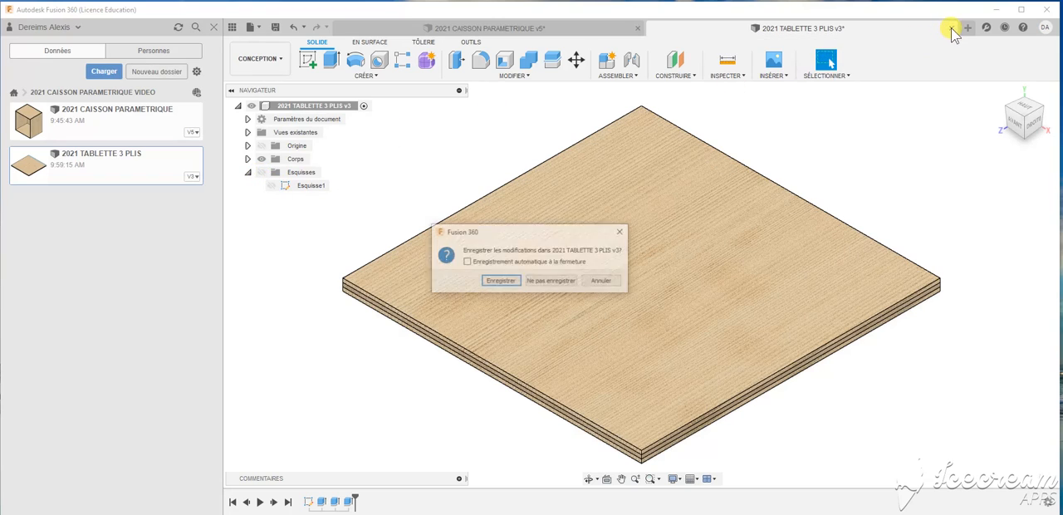
{"action": "left_click", "coordinate": [501, 281]}
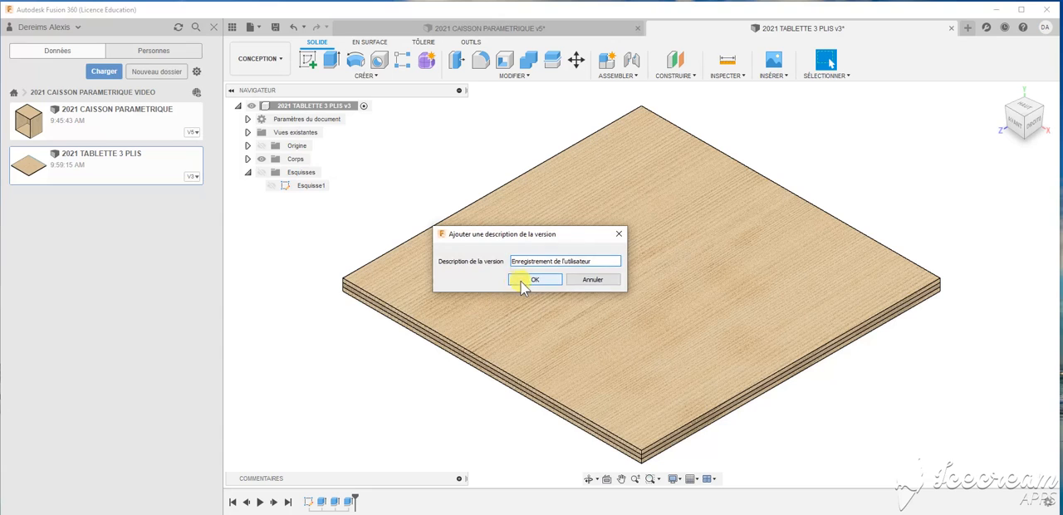
{"action": "left_click", "coordinate": [518, 278]}
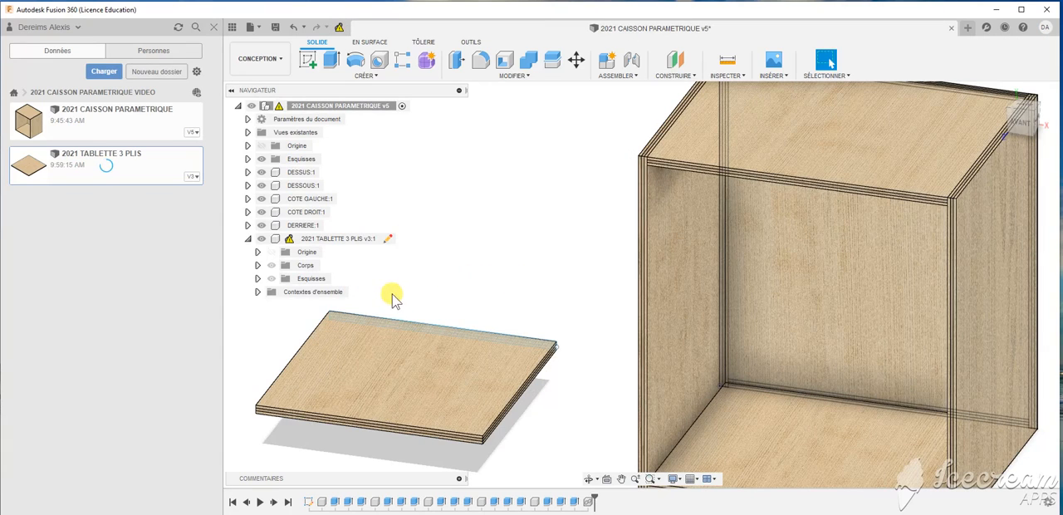
{"action": "left_click", "coordinate": [340, 30]}
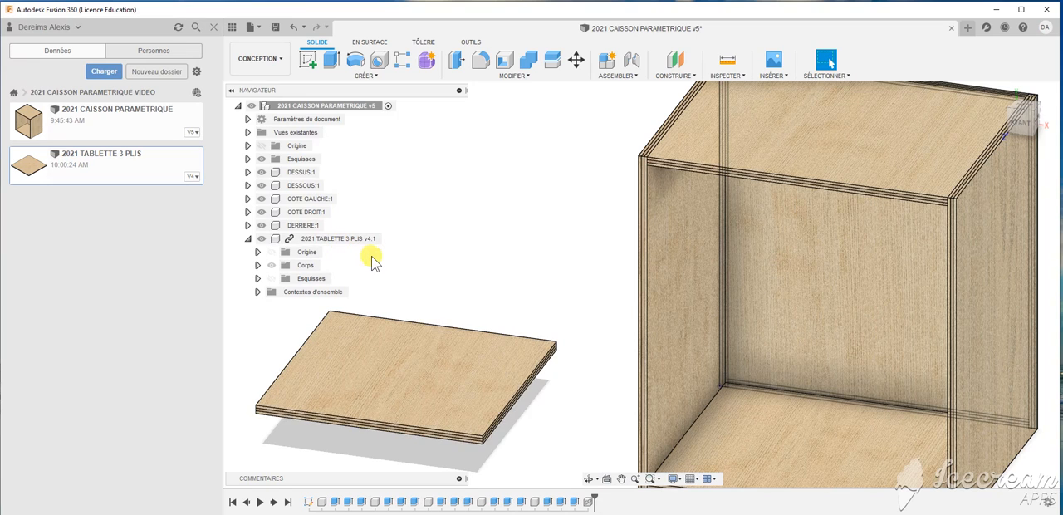
- Break the link between the inserted 2021 TABLETTE 3 PLIS component and its source design
{"action": "left_click", "coordinate": [288, 239]}
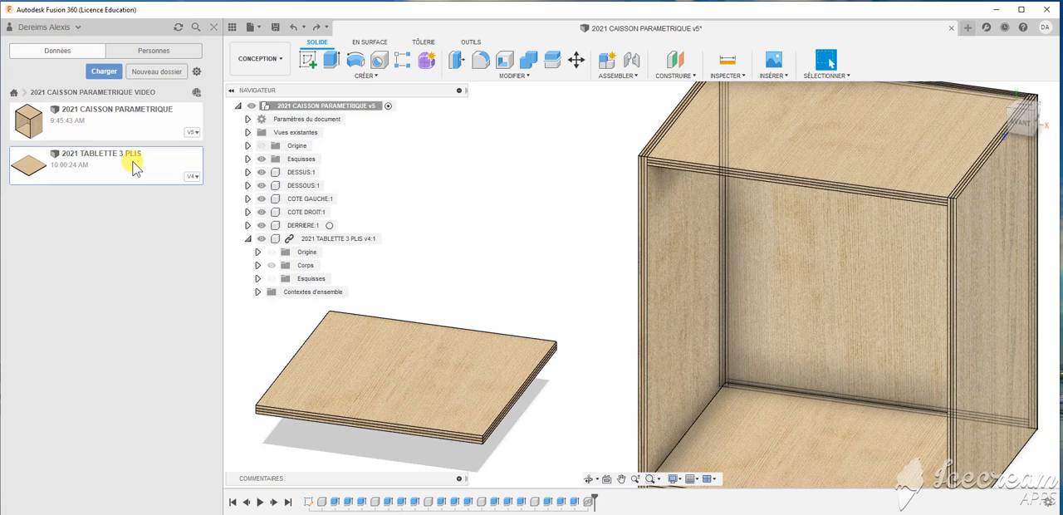
{"action": "right_click", "coordinate": [289, 242]}
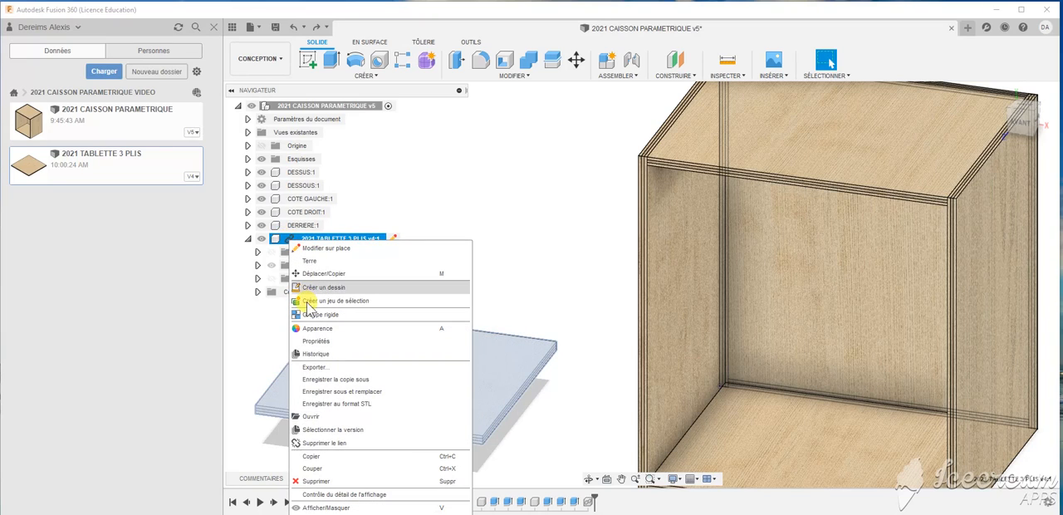
{"action": "left_click", "coordinate": [324, 444]}
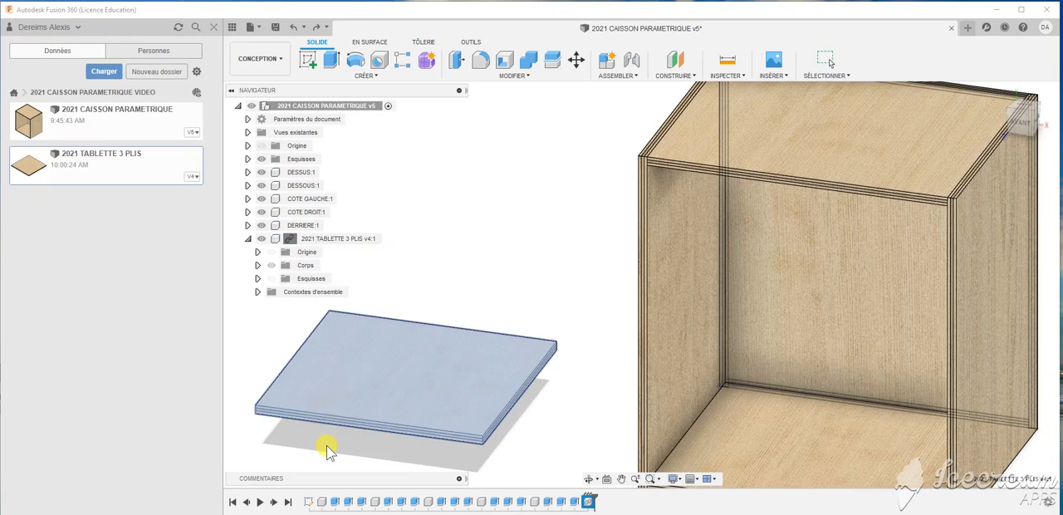
{"action": "left_click", "coordinate": [307, 241]}
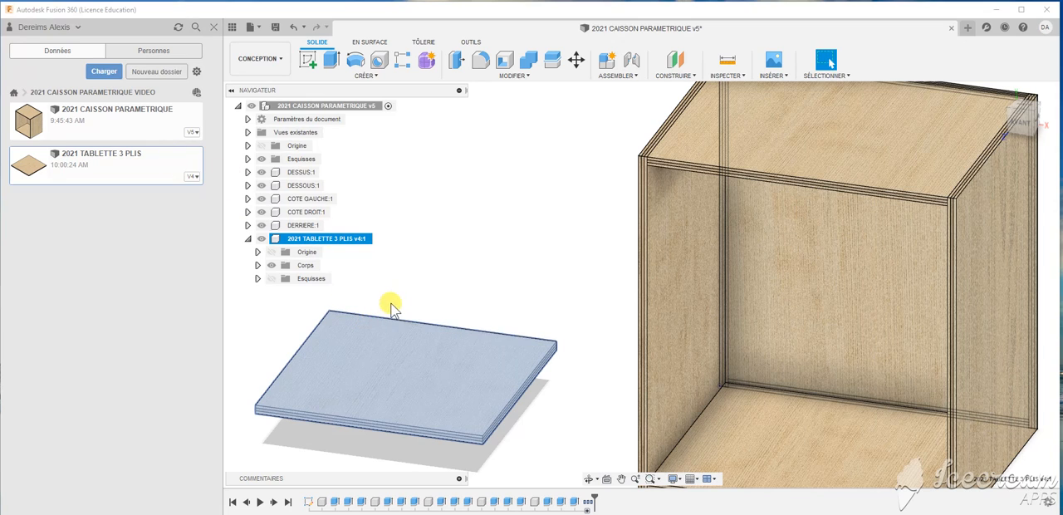
{"action": "left_click", "coordinate": [425, 275]}
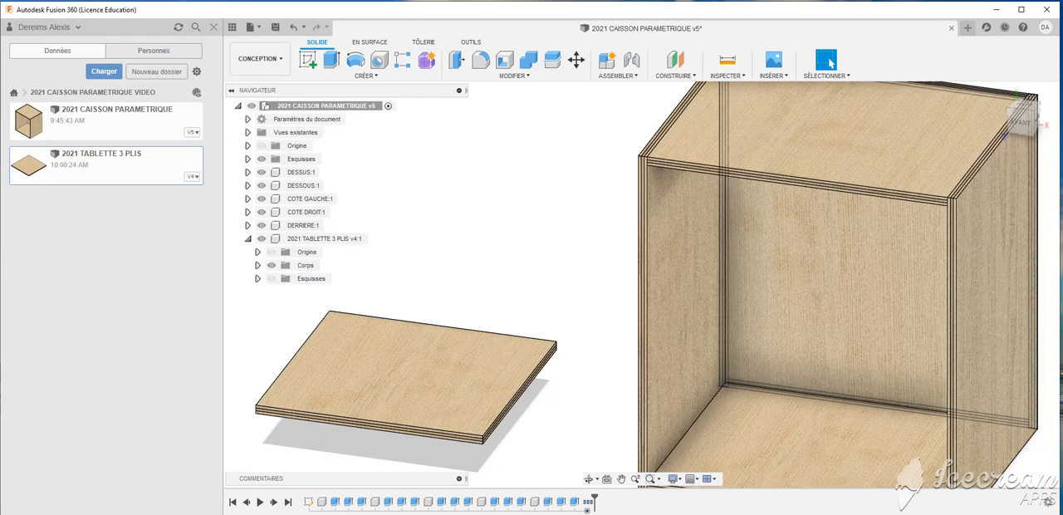
- Activate the shelf component in the cabinet design and open its sketch Esquisse1 for editing
{"action": "scroll", "coordinate": [426, 226], "scroll_direction": "down", "scroll_amount": 3}
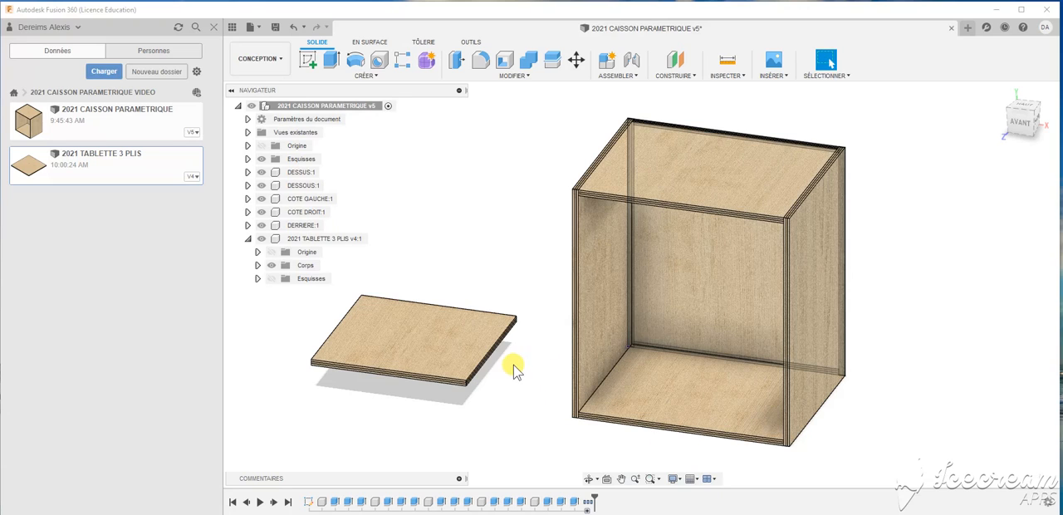
{"action": "left_click", "coordinate": [257, 278]}
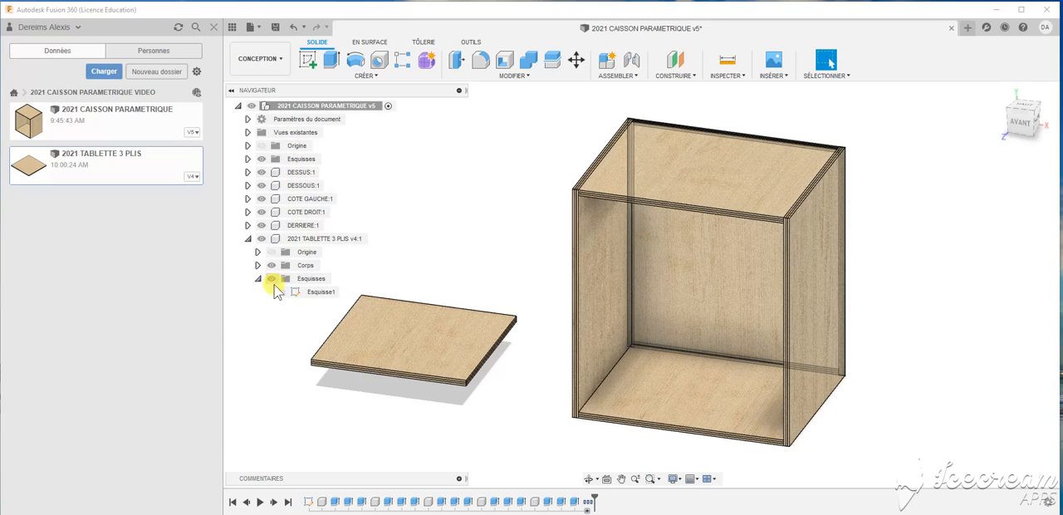
{"action": "left_click", "coordinate": [323, 292]}
{"action": "left_click", "coordinate": [340, 239]}
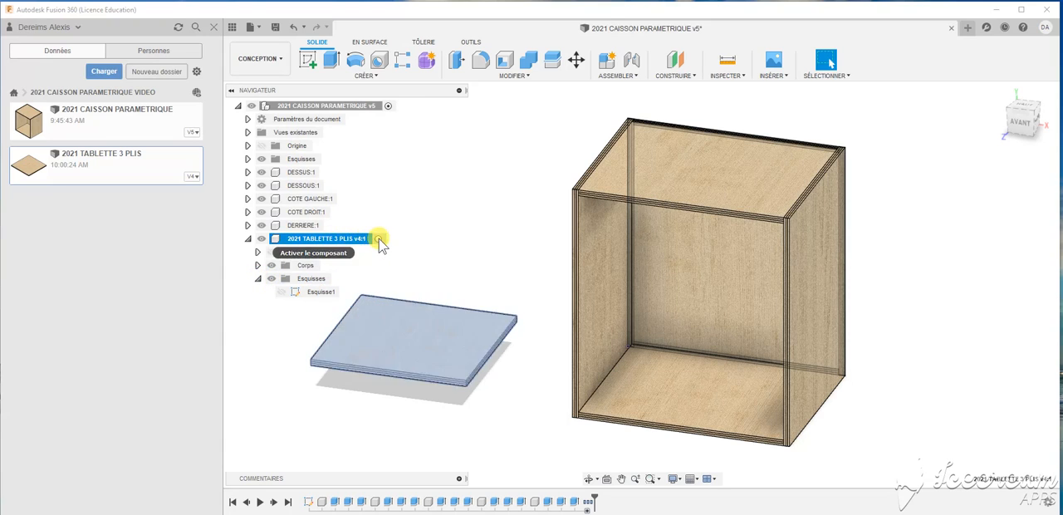
{"action": "left_click", "coordinate": [380, 239]}
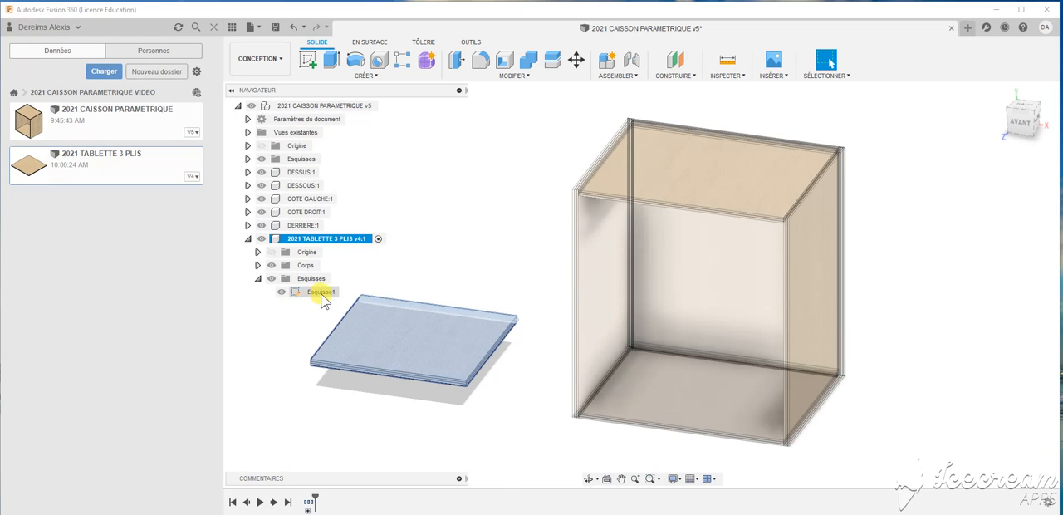
{"action": "right_click", "coordinate": [320, 293]}
{"action": "left_click", "coordinate": [355, 329]}
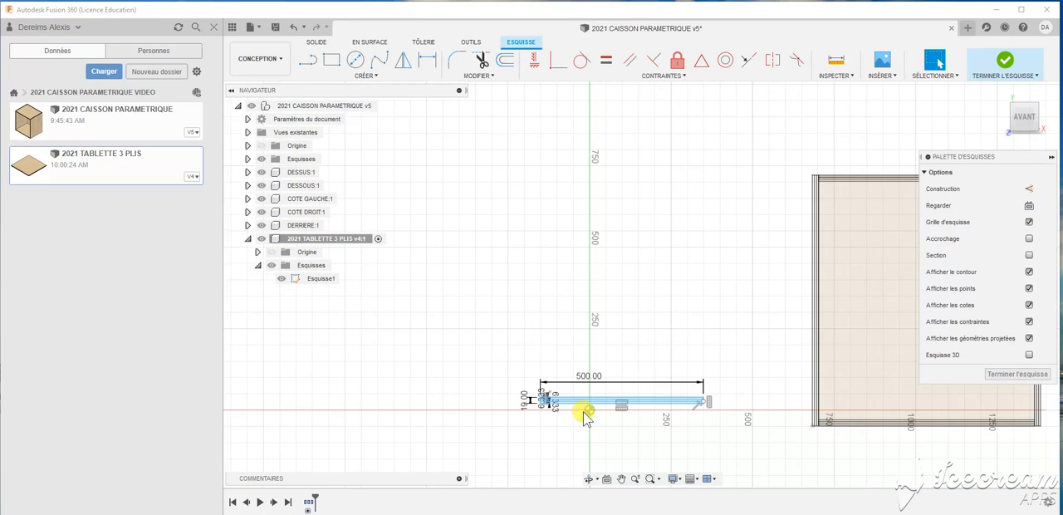
- Set the shelf sketch's overall thickness dimension to the user parameter EP
{"action": "scroll", "coordinate": [581, 411], "scroll_direction": "up", "scroll_amount": 4}
{"action": "scroll", "coordinate": [472, 407], "scroll_direction": "up", "scroll_amount": 2}
{"action": "double_click", "coordinate": [470, 374]}
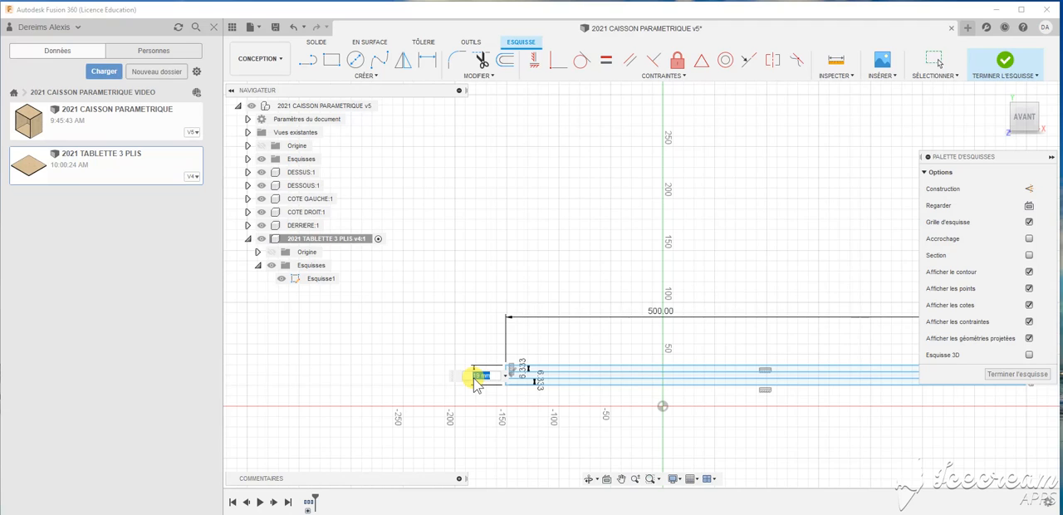
{"action": "type", "text": "E"}
{"action": "key", "text": "Return"}
{"action": "key", "text": "Return"}
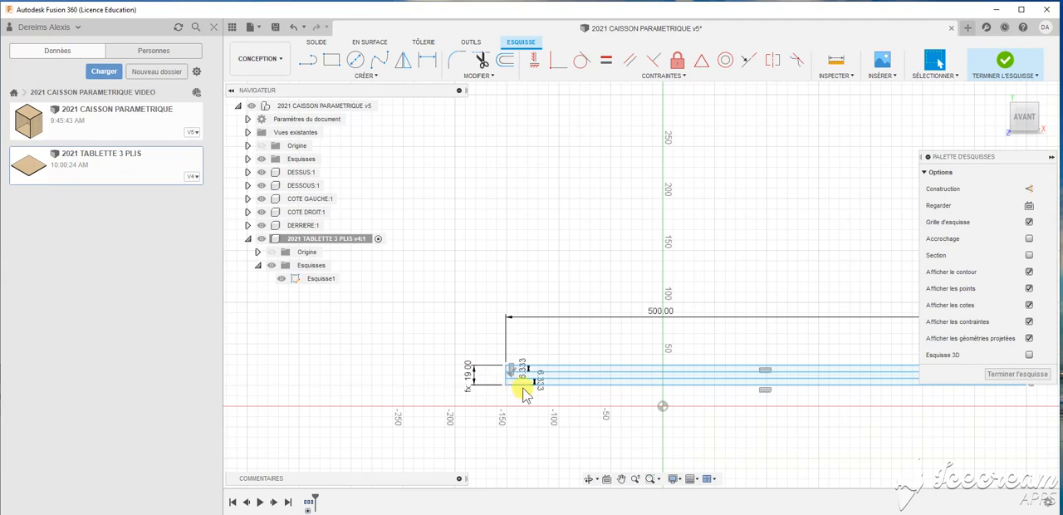
- Set the upper ply's thickness dimension in the shelf sketch to EP/3
{"action": "scroll", "coordinate": [524, 383], "scroll_direction": "up", "scroll_amount": 4}
{"action": "scroll", "coordinate": [524, 382], "scroll_direction": "up", "scroll_amount": 3}
{"action": "double_click", "coordinate": [540, 332]}
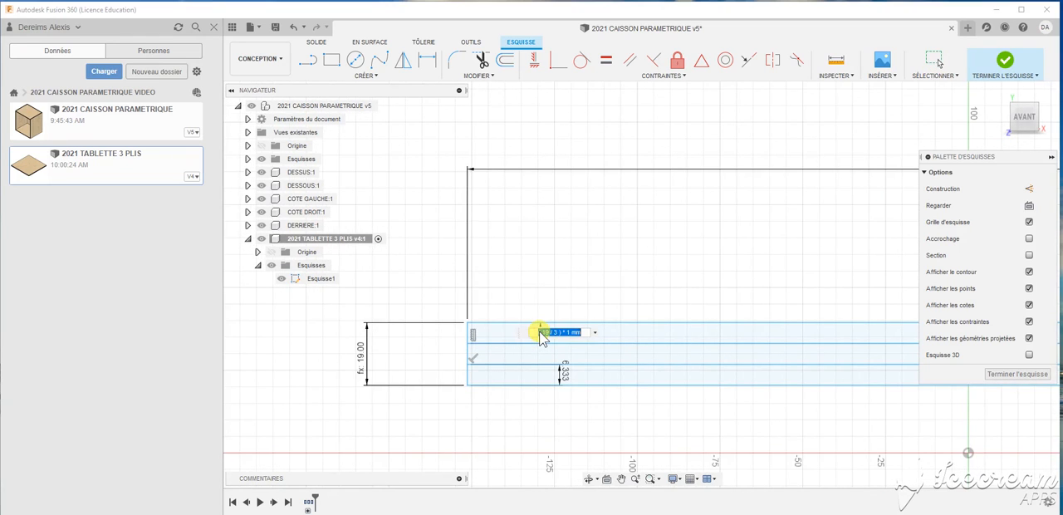
{"action": "type", "text": "EP"}
{"action": "key", "text": "Return"}
{"action": "type", "text": "/3"}
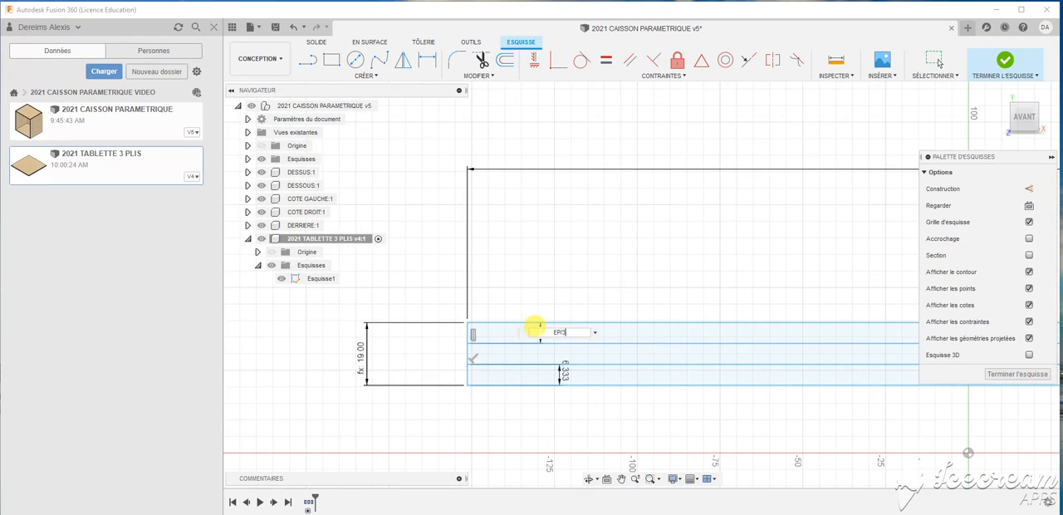
{"action": "key", "text": "Return"}
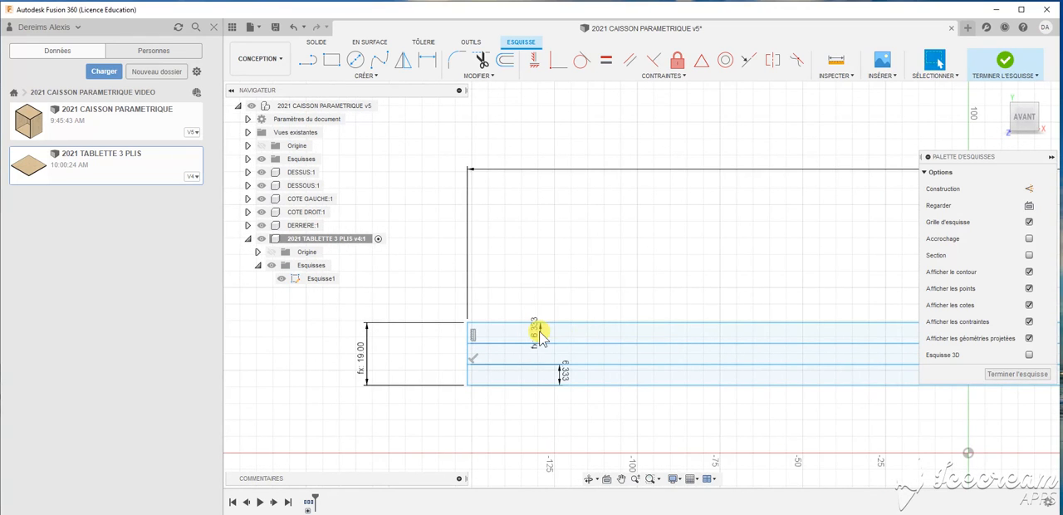
- Set the lower ply's thickness dimension in the shelf sketch to EP/3
{"action": "double_click", "coordinate": [561, 371]}
{"action": "type", "text": "E"}
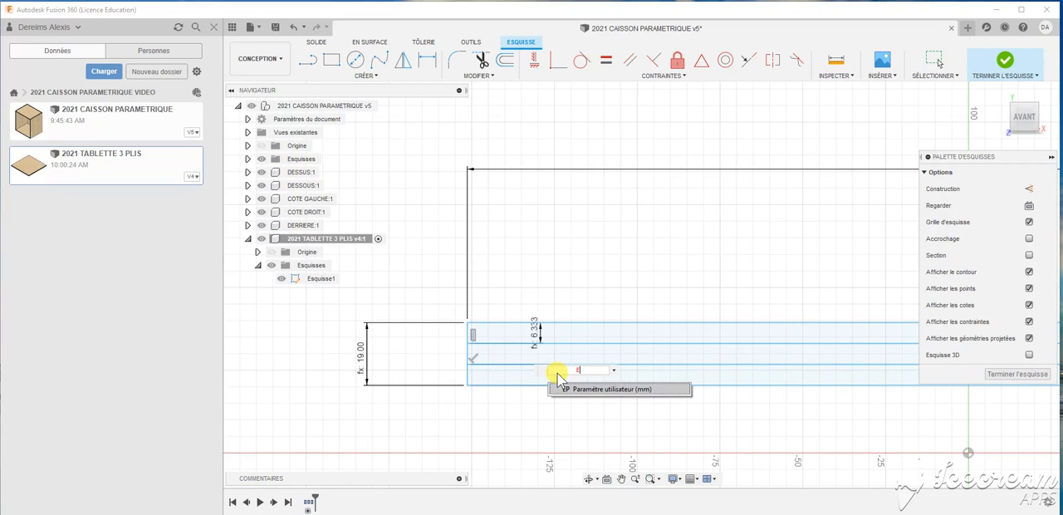
{"action": "type", "text": "P"}
{"action": "key", "text": "Return"}
{"action": "type", "text": "/3"}
{"action": "key", "text": "Return"}
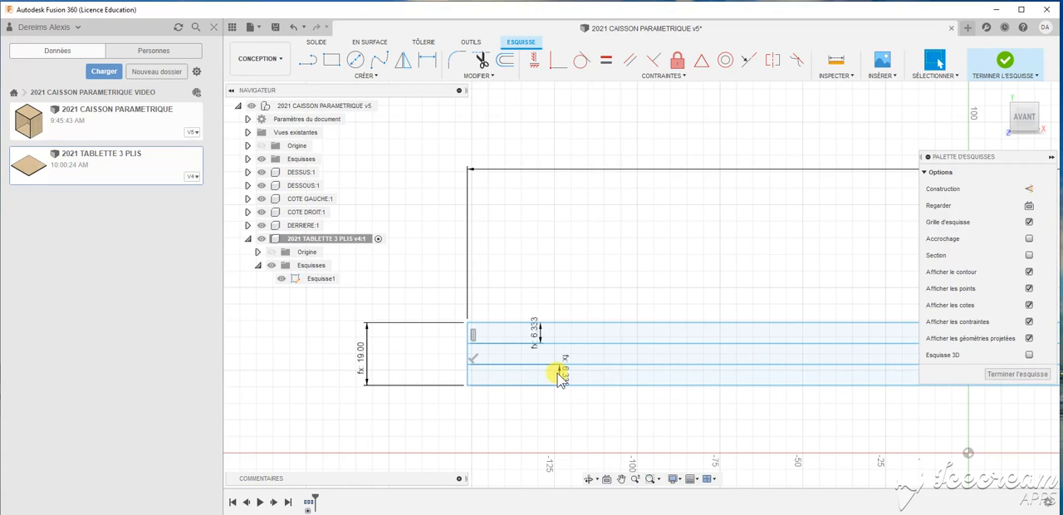
- Set the shelf sketch's overall length dimension to FAC-(EP+EP) and finish the sketch
{"action": "scroll", "coordinate": [465, 333], "scroll_direction": "down", "scroll_amount": 5}
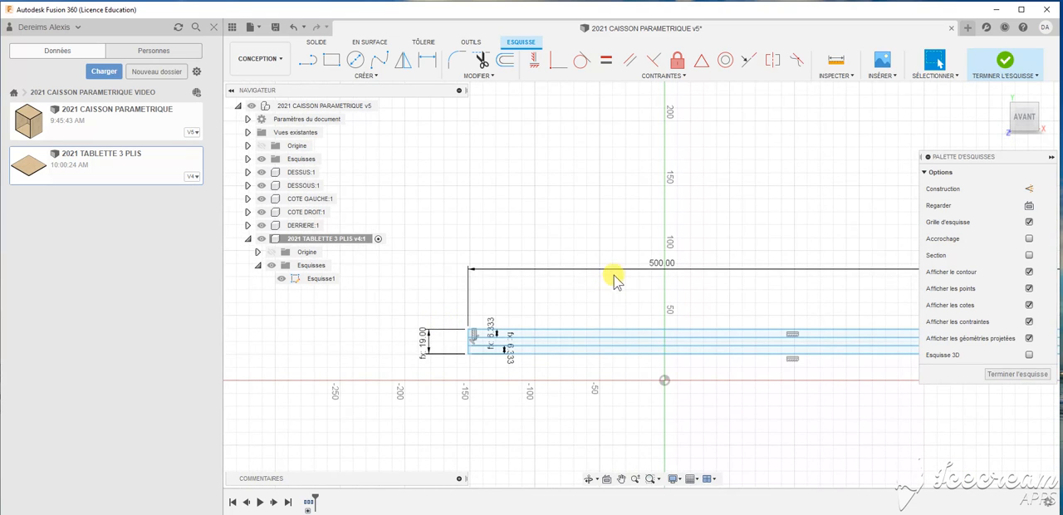
{"action": "double_click", "coordinate": [617, 271]}
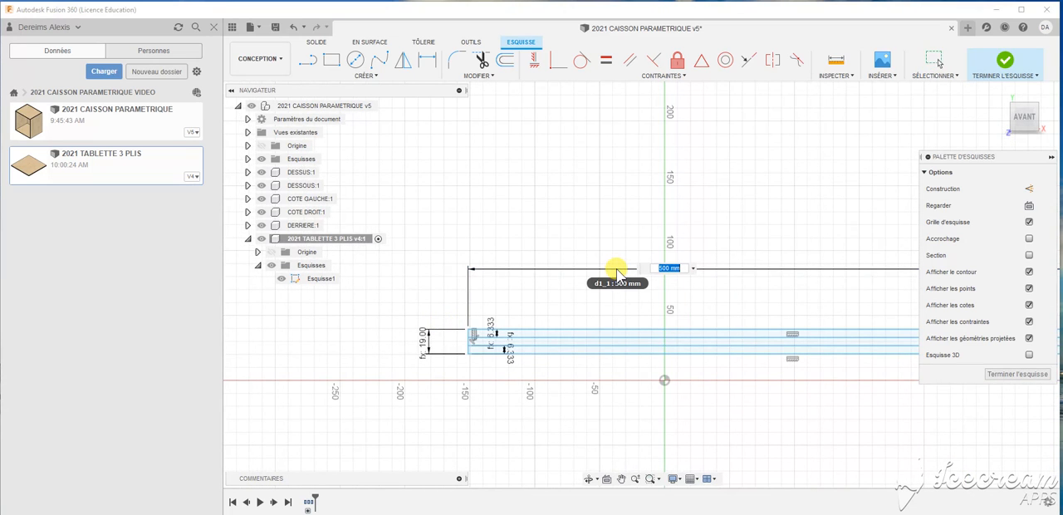
{"action": "scroll", "coordinate": [550, 277], "scroll_direction": "down", "scroll_amount": 3}
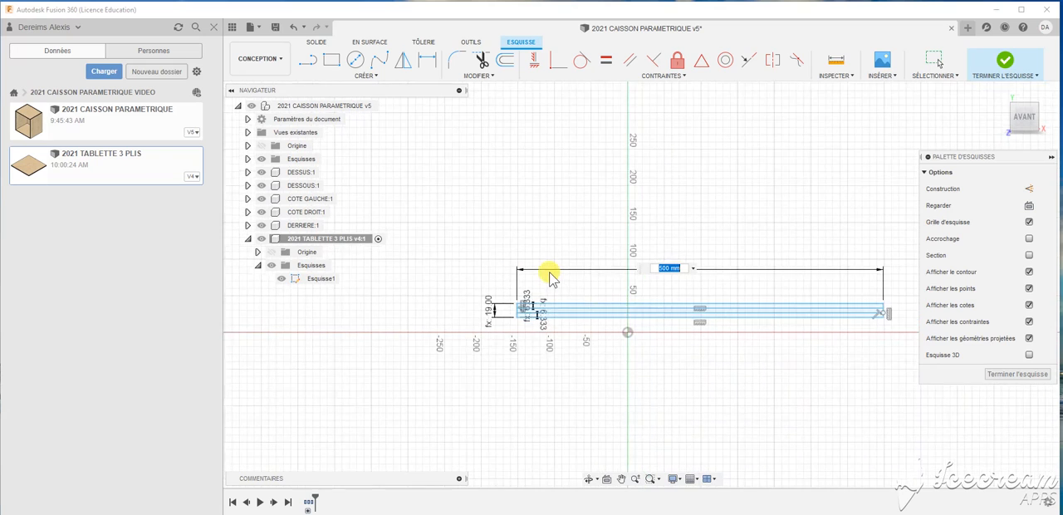
{"action": "scroll", "coordinate": [719, 264], "scroll_direction": "up", "scroll_amount": 2}
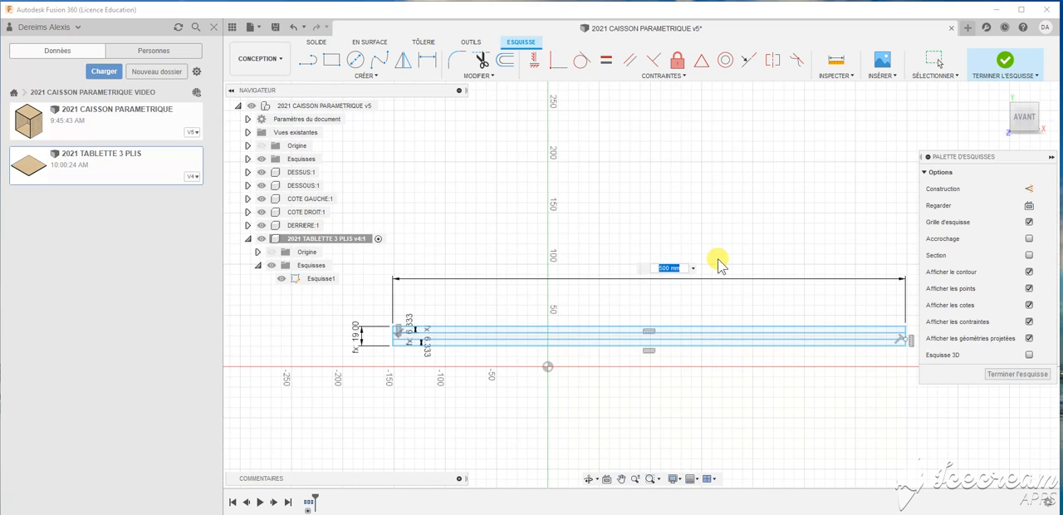
{"action": "type", "text": "FAC"}
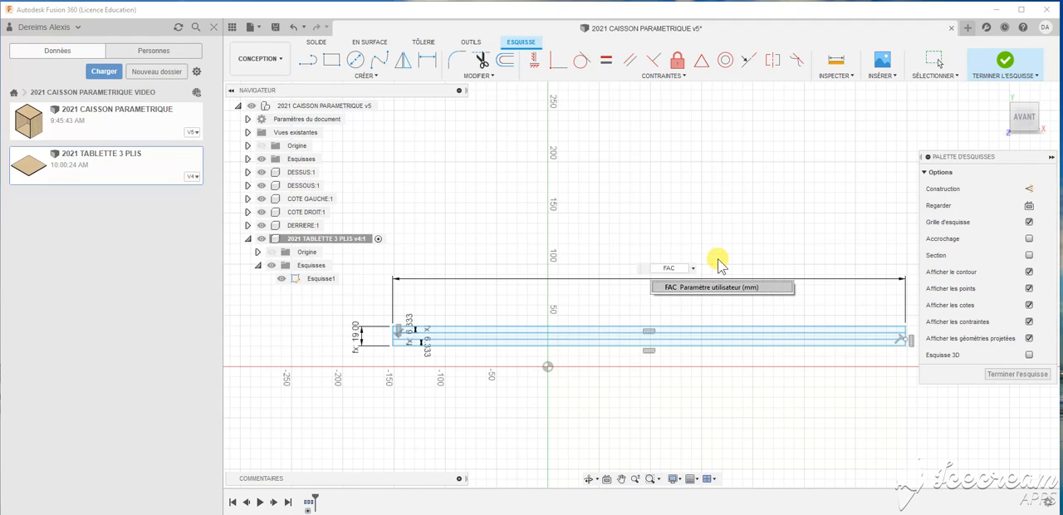
{"action": "type", "text": "-"}
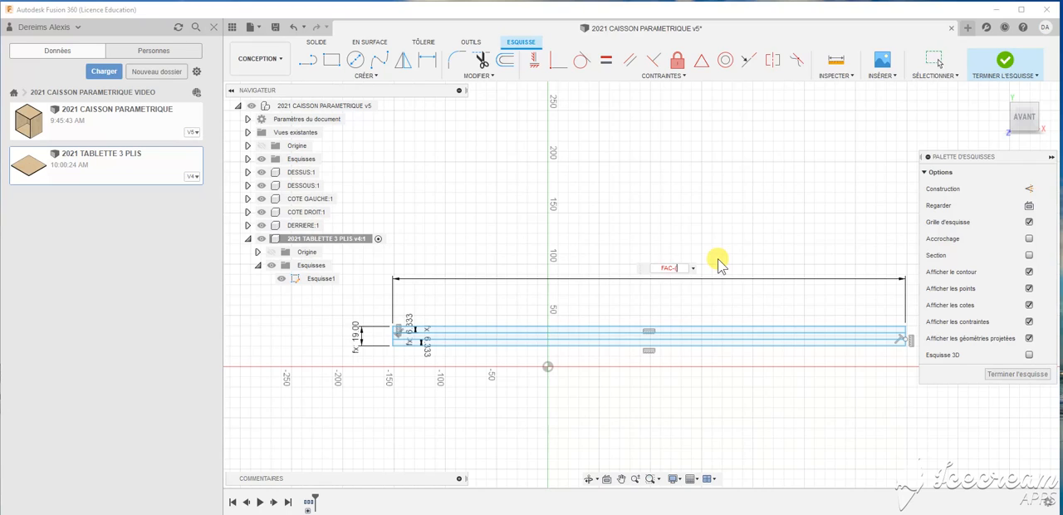
{"action": "type", "text": "(ep"}
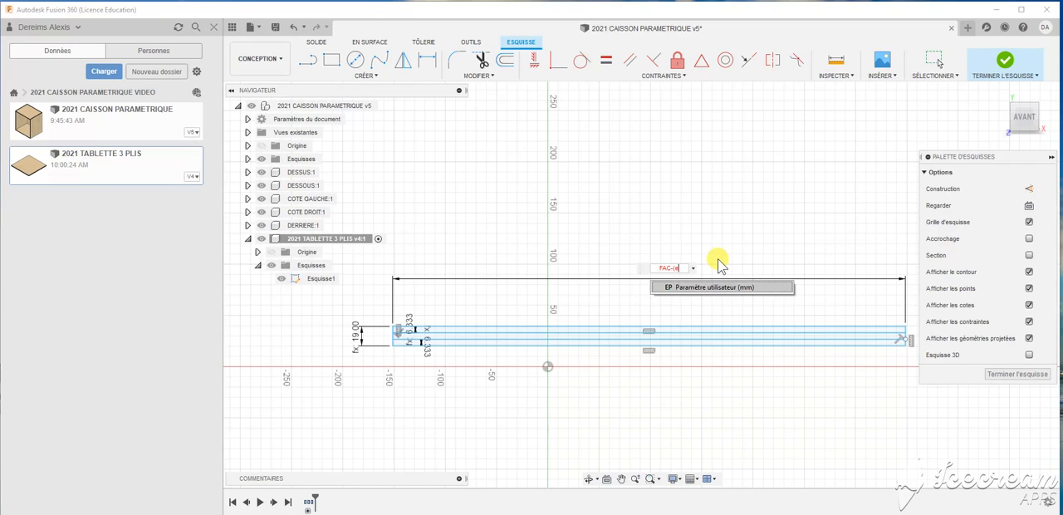
{"action": "key", "text": "BackSpace"}
{"action": "type", "text": "EP+EP)"}
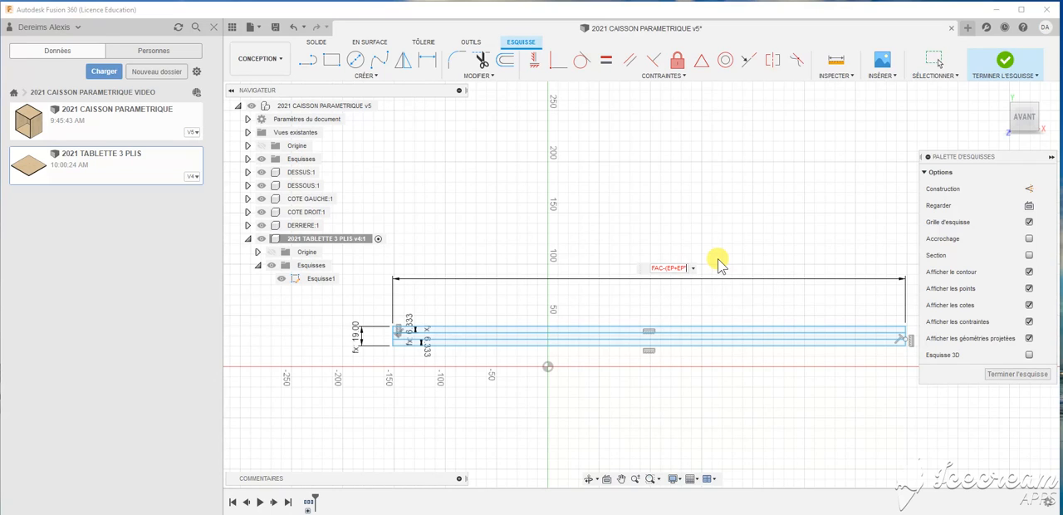
{"action": "key", "text": "BackSpace"}
{"action": "type", "text": ")"}
{"action": "key", "text": "Return"}
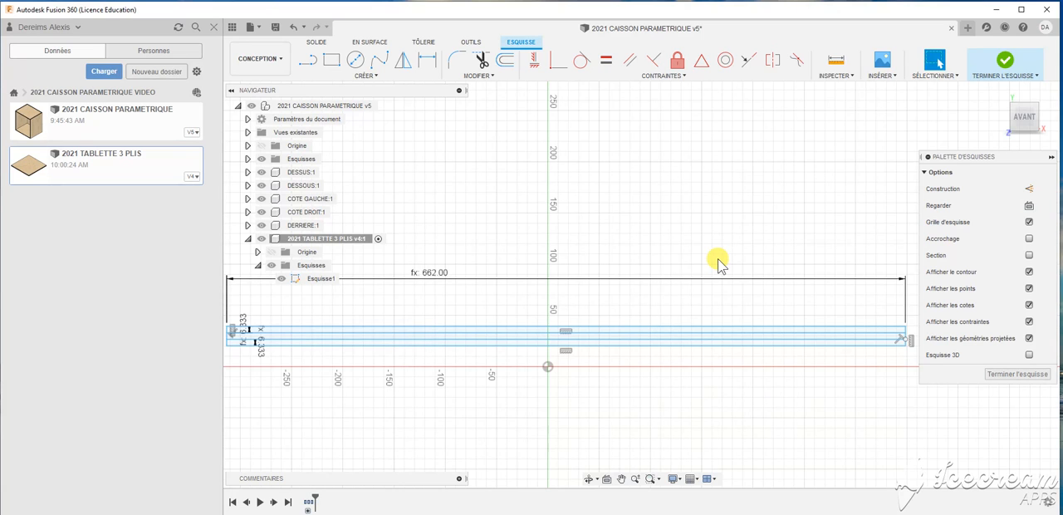
{"action": "scroll", "coordinate": [718, 264], "scroll_direction": "down", "scroll_amount": 2}
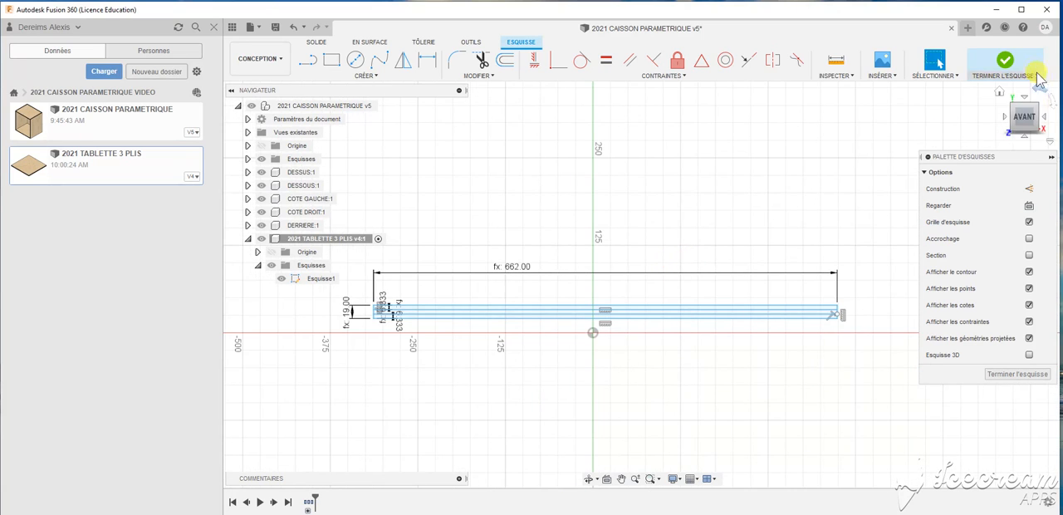
{"action": "left_click", "coordinate": [1005, 61]}
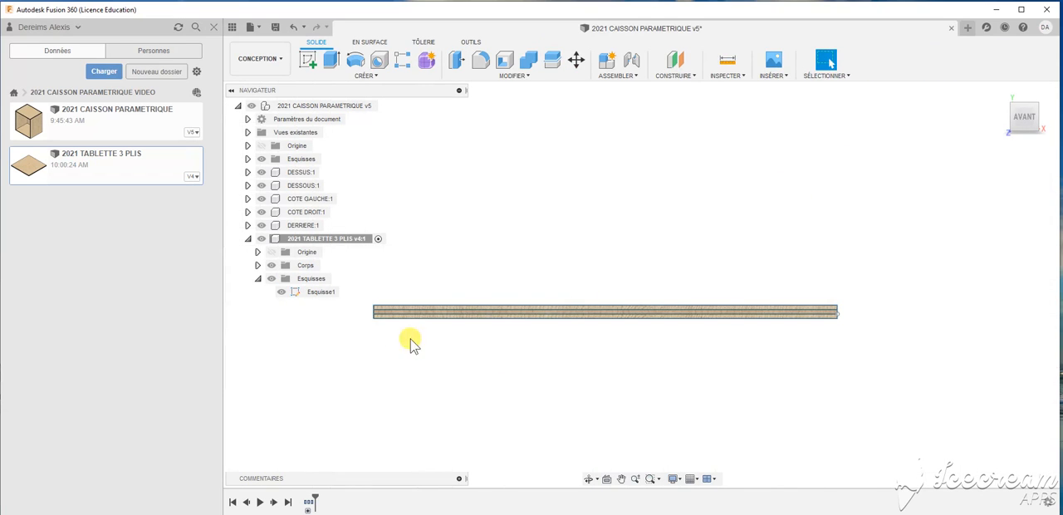
{"action": "left_click", "coordinate": [258, 265]}
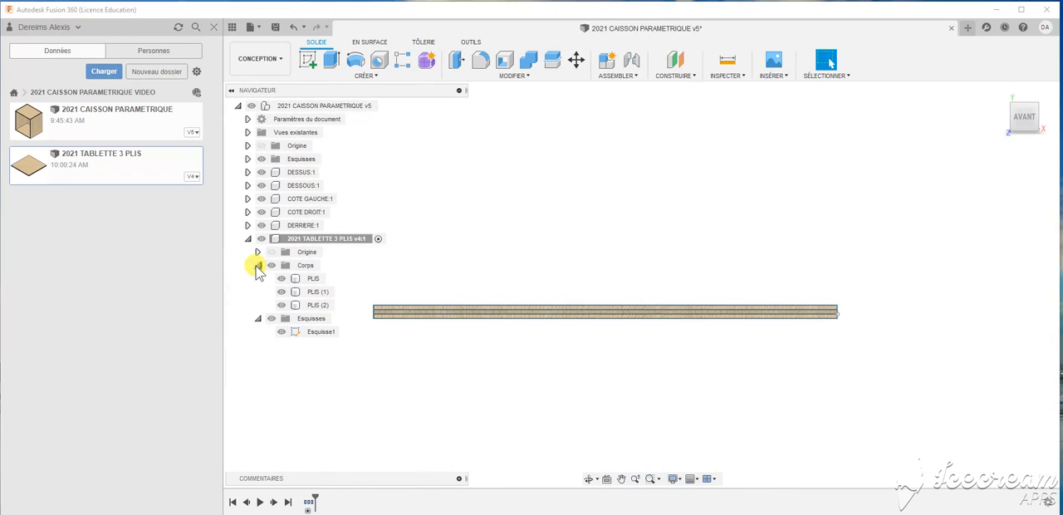
{"action": "left_click", "coordinate": [309, 278]}
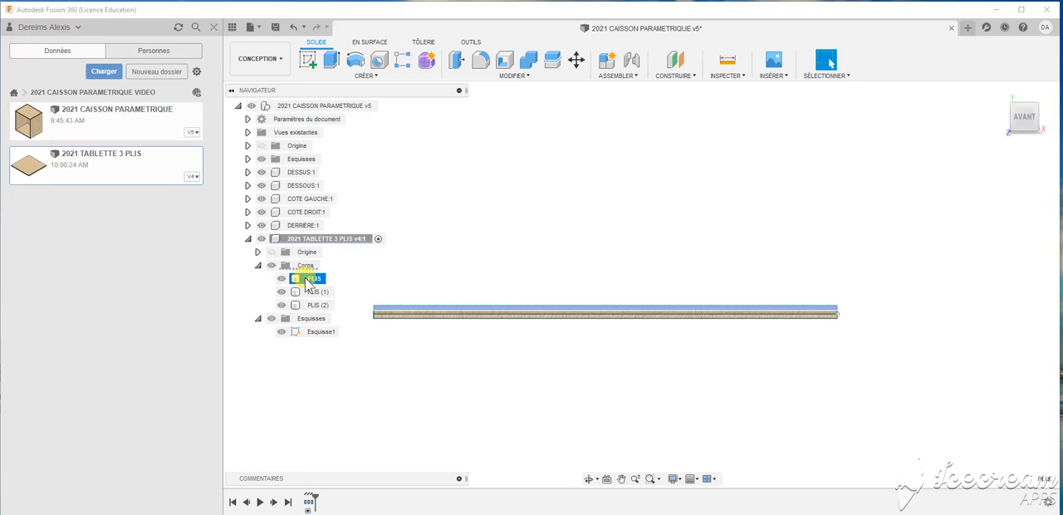
{"action": "right_click", "coordinate": [309, 283]}
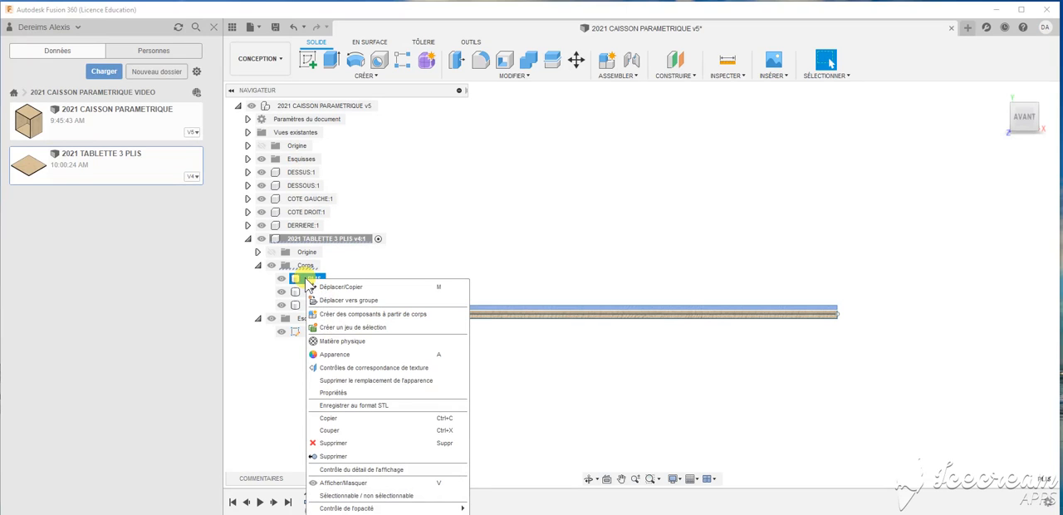
{"action": "left_click", "coordinate": [511, 424]}
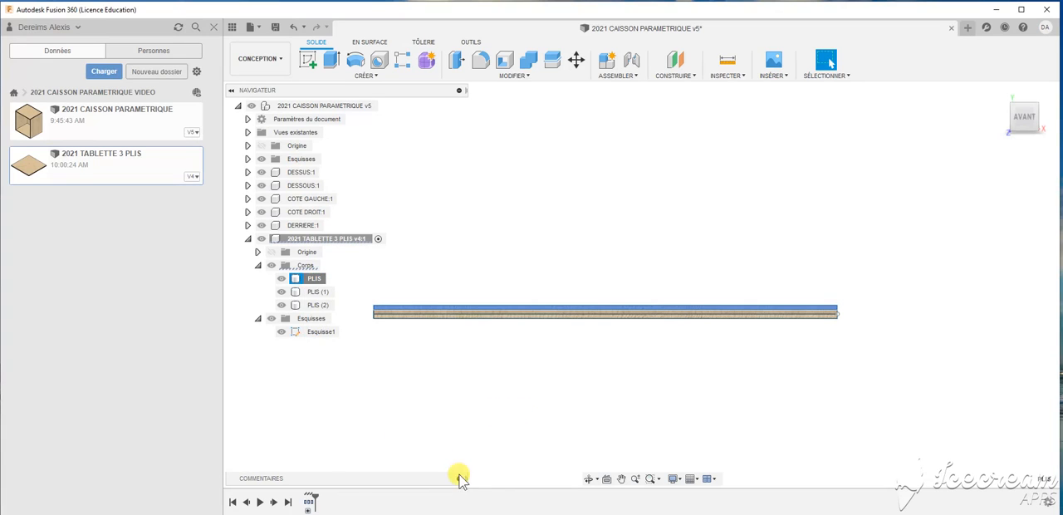
- Edit the shelf's first extrusion, the upper ply, and set its distance to PROF-(EP+30)
{"action": "left_click", "coordinate": [307, 510]}
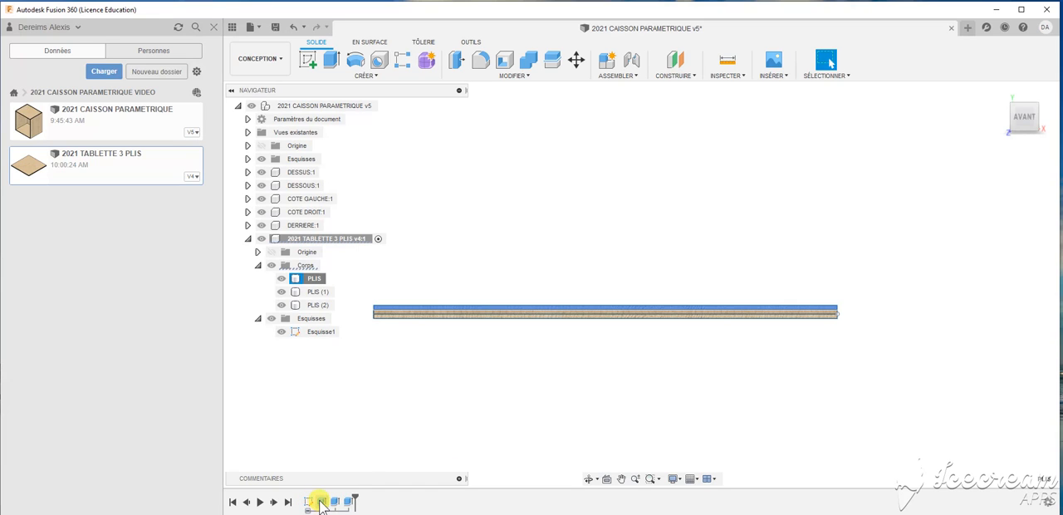
{"action": "right_click", "coordinate": [322, 503]}
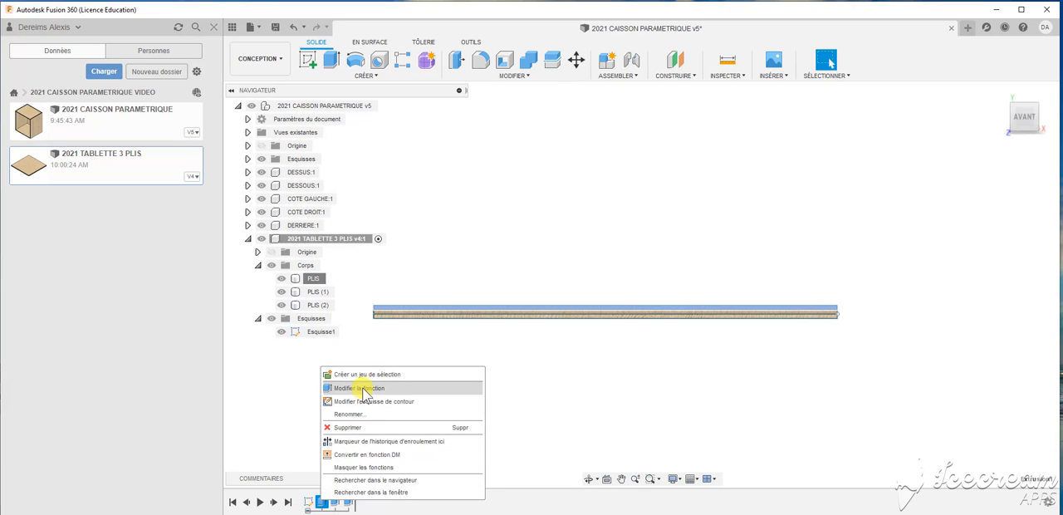
{"action": "left_click", "coordinate": [361, 387]}
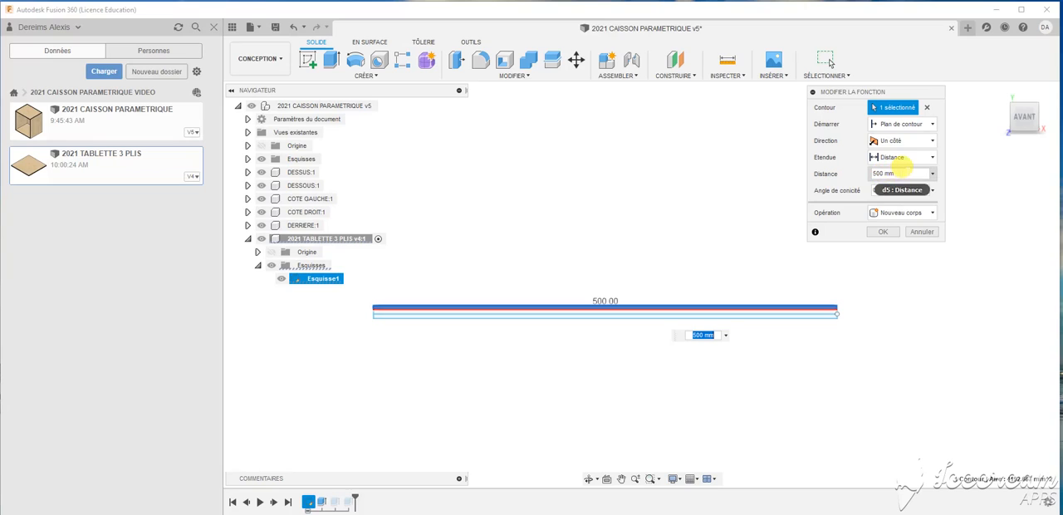
{"action": "left_click", "coordinate": [887, 172]}
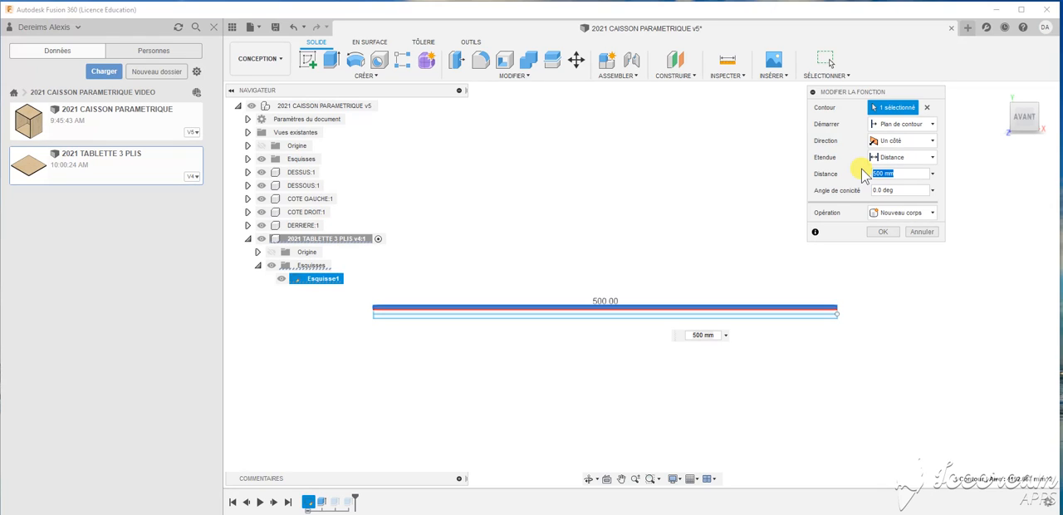
{"action": "type", "text": "PROF"}
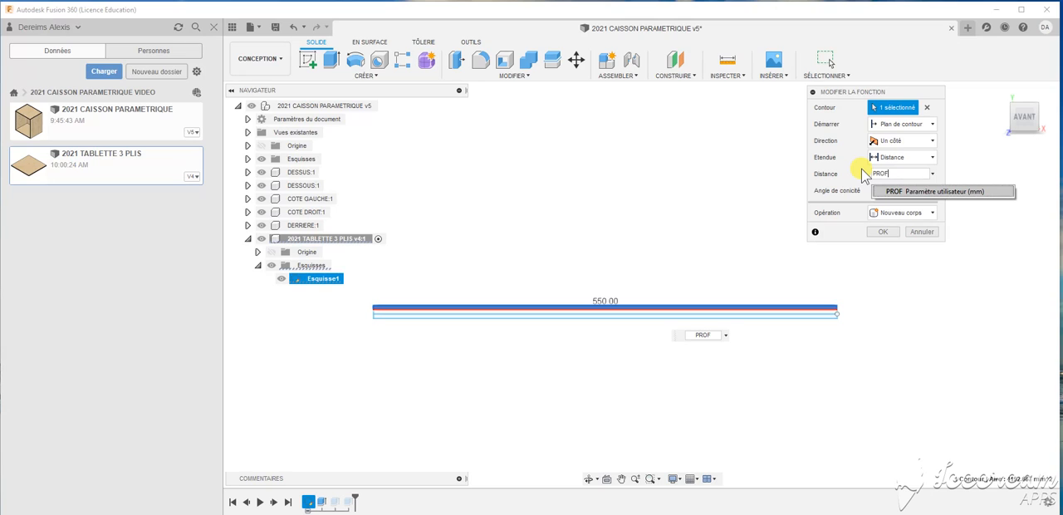
{"action": "type", "text": "-"}
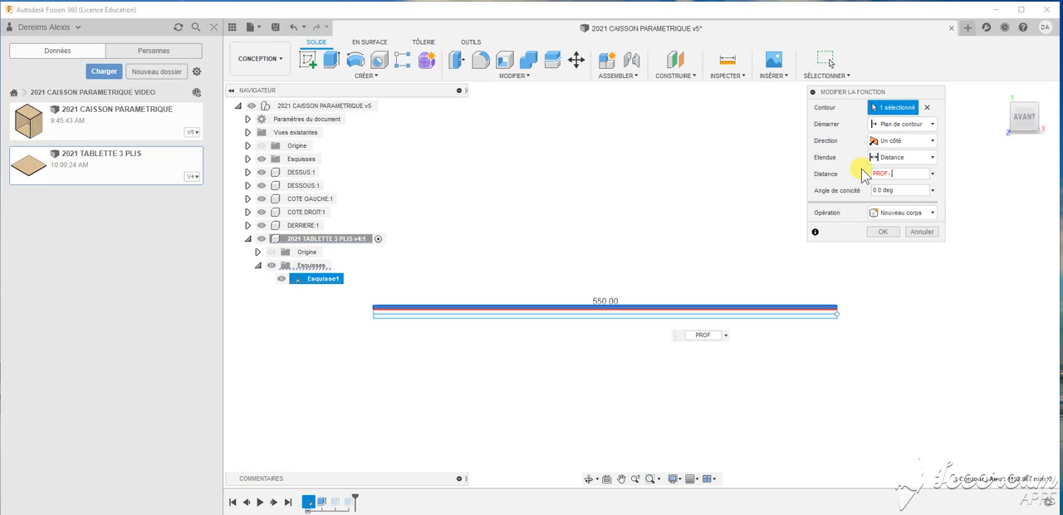
{"action": "type", "text": "5ep"}
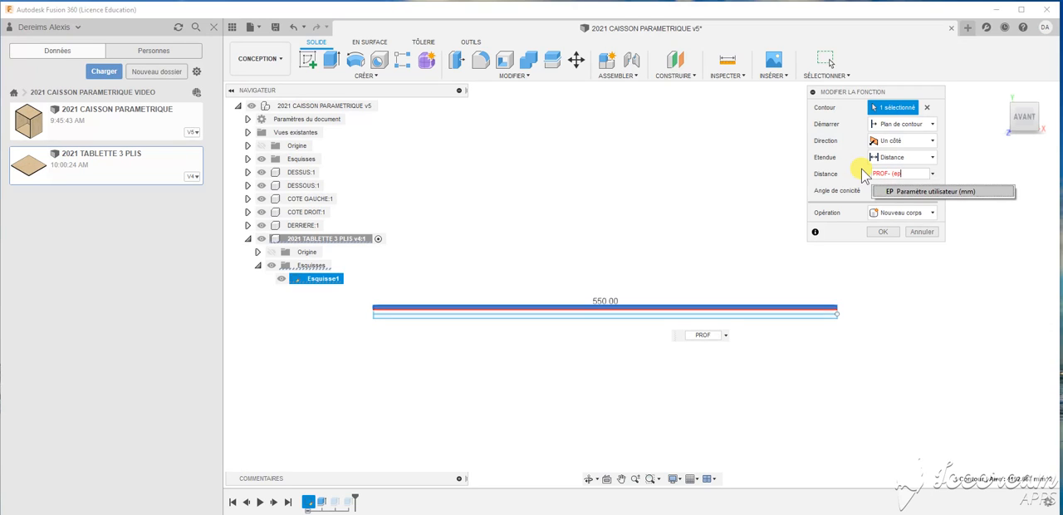
{"action": "key", "text": "BackSpace"}
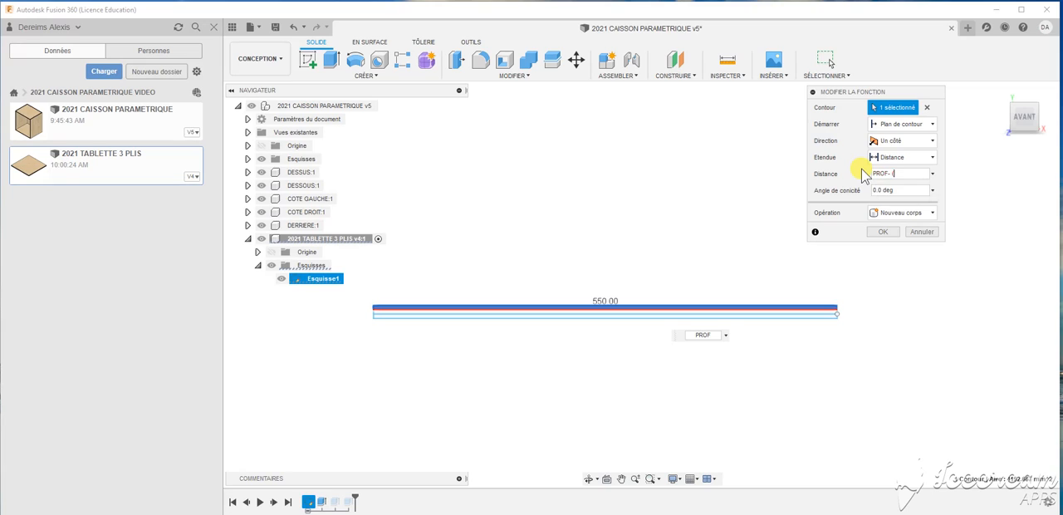
{"action": "type", "text": "EP"}
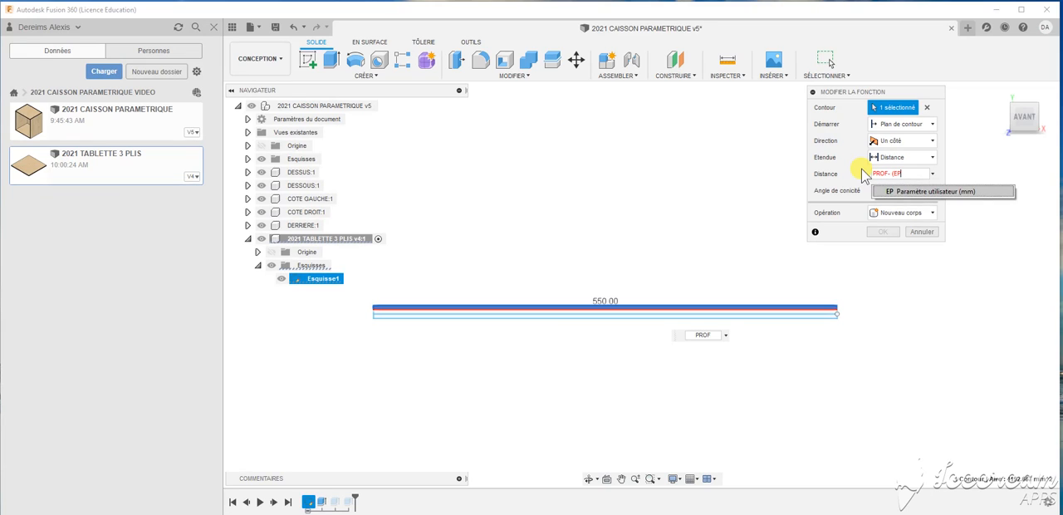
{"action": "type", "text": "+"}
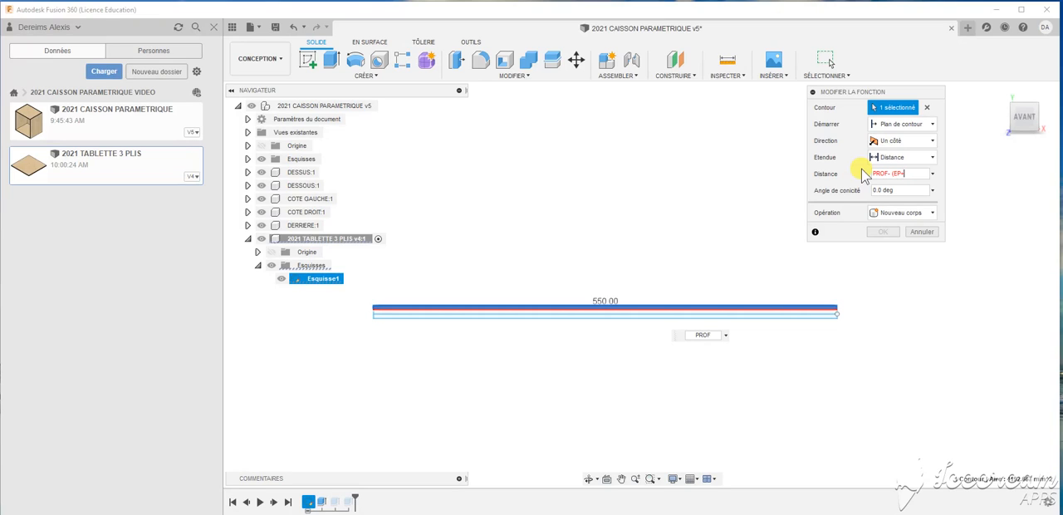
{"action": "type", "text": "30"}
{"action": "type", "text": ")"}
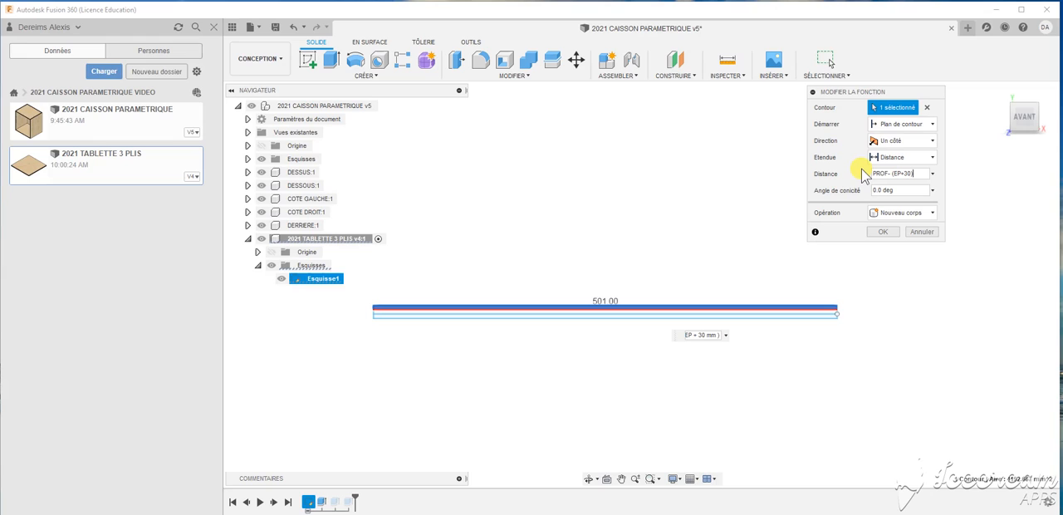
{"action": "left_click", "coordinate": [893, 237]}
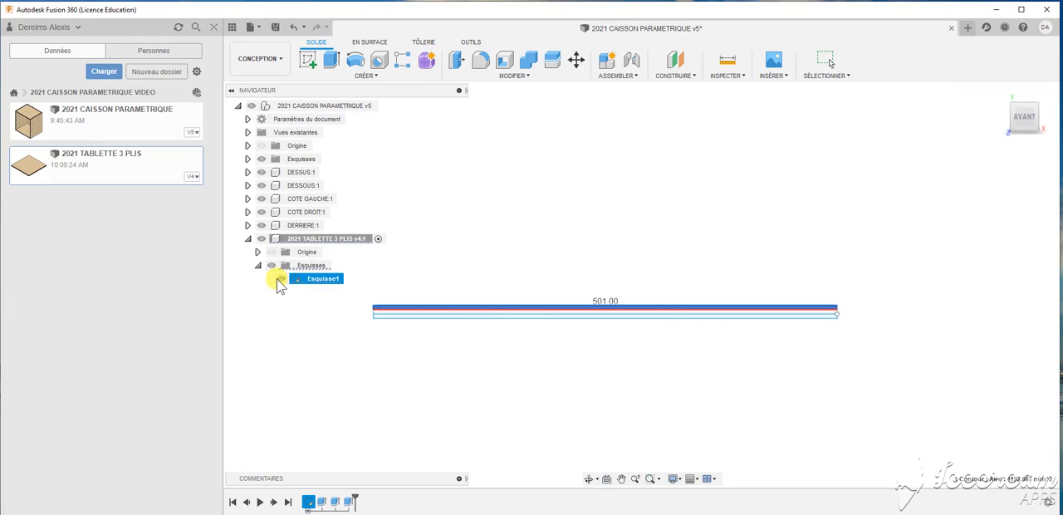
{"action": "left_click", "coordinate": [334, 503]}
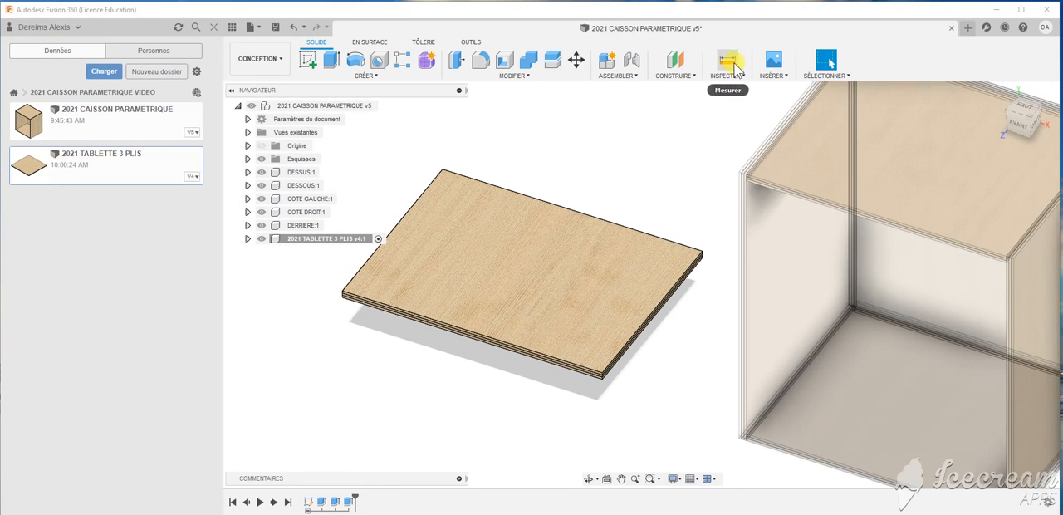
- Measure the length of the shelf's upper side edge along its depth
{"action": "left_click", "coordinate": [736, 70]}
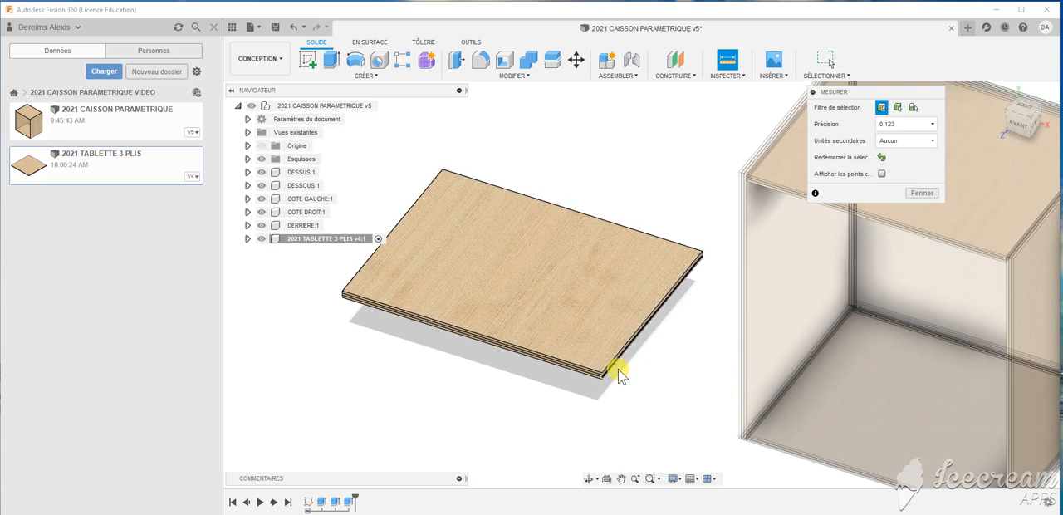
{"action": "scroll", "coordinate": [614, 370], "scroll_direction": "up", "scroll_amount": 5}
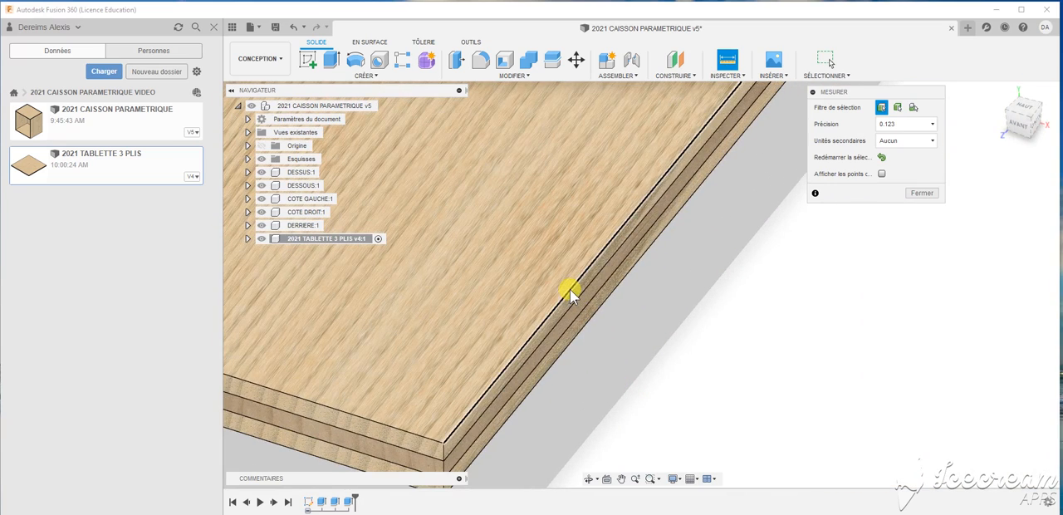
{"action": "left_click", "coordinate": [571, 295]}
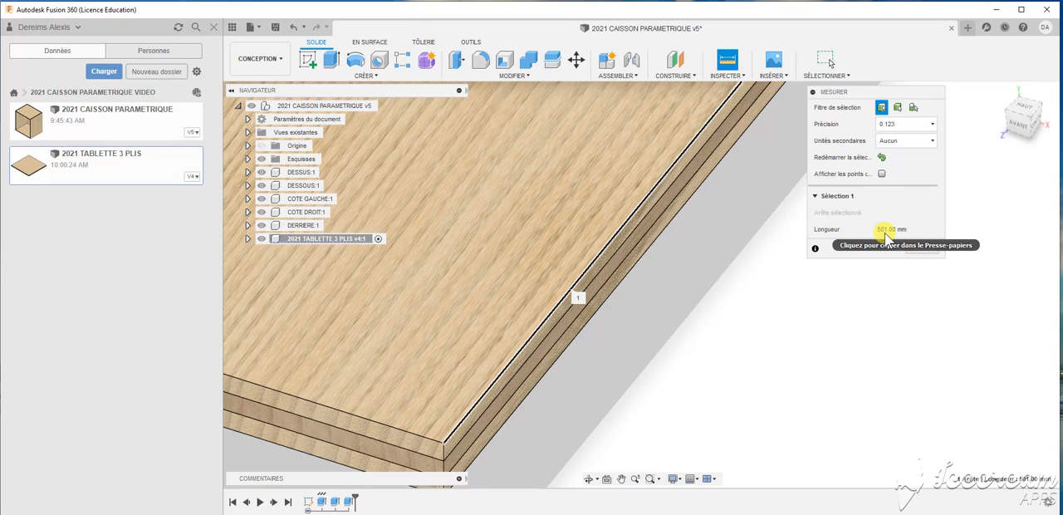
{"action": "scroll", "coordinate": [562, 313], "scroll_direction": "down", "scroll_amount": 5}
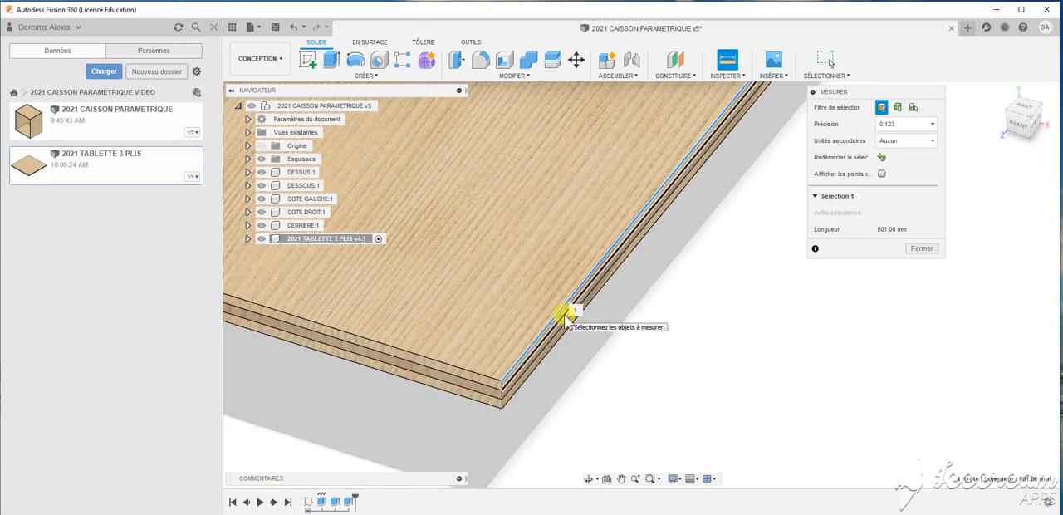
{"action": "scroll", "coordinate": [566, 316], "scroll_direction": "down", "scroll_amount": 2}
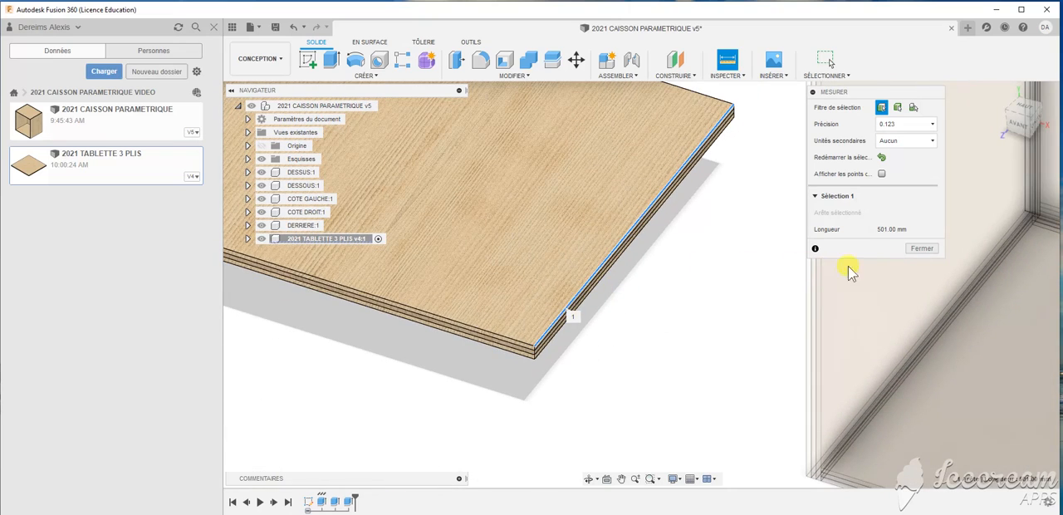
{"action": "left_click", "coordinate": [919, 248]}
{"action": "scroll", "coordinate": [600, 324], "scroll_direction": "up", "scroll_amount": 3}
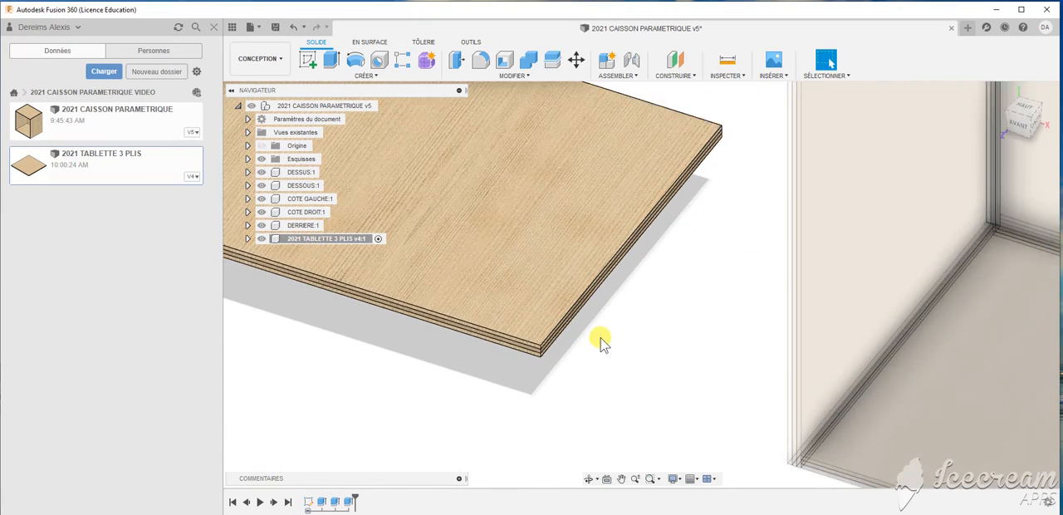
{"action": "scroll", "coordinate": [567, 364], "scroll_direction": "down", "scroll_amount": 1}
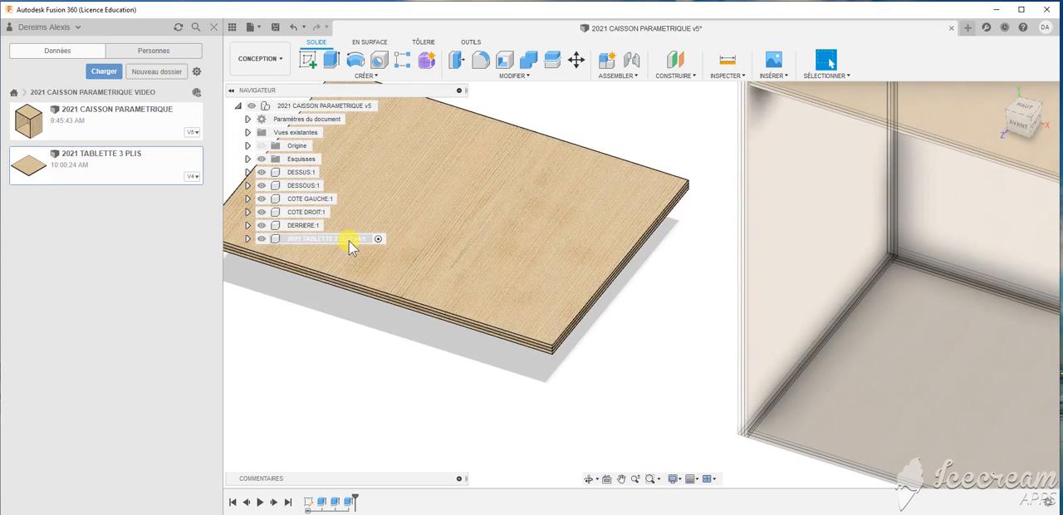
- Copy the three-ply shelf component and paste it as a second instance into the activated top-level cabinet assembly
{"action": "left_click", "coordinate": [350, 241]}
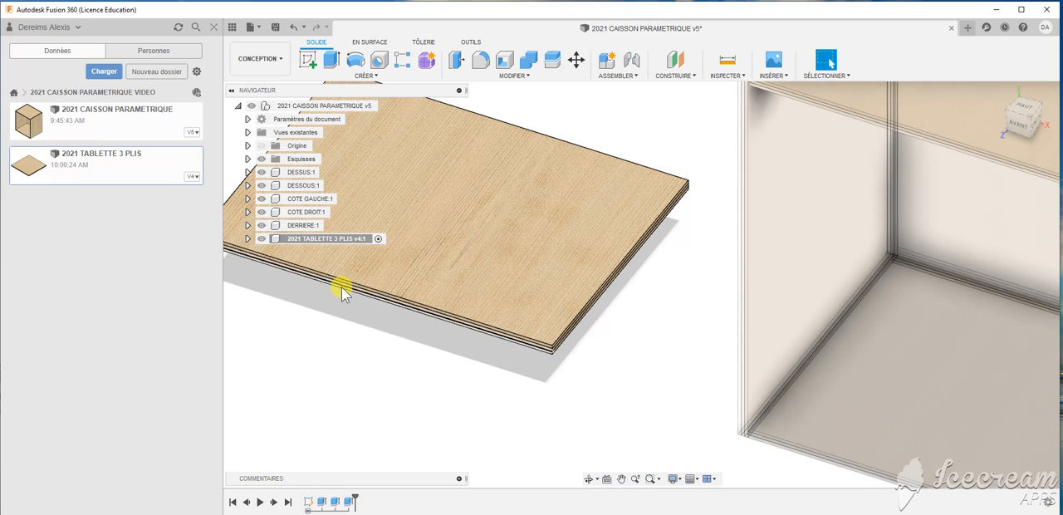
{"action": "left_click", "coordinate": [353, 240]}
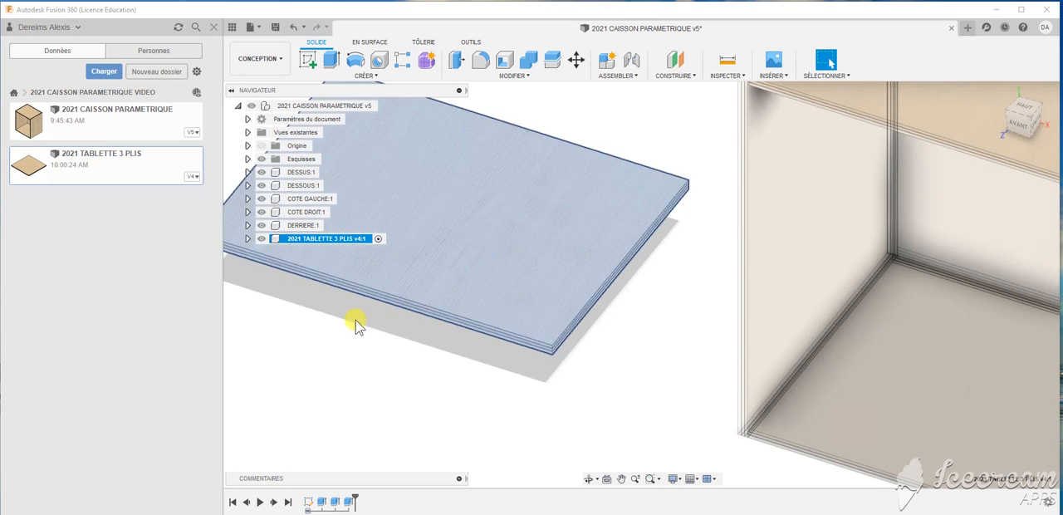
{"action": "right_click", "coordinate": [360, 240]}
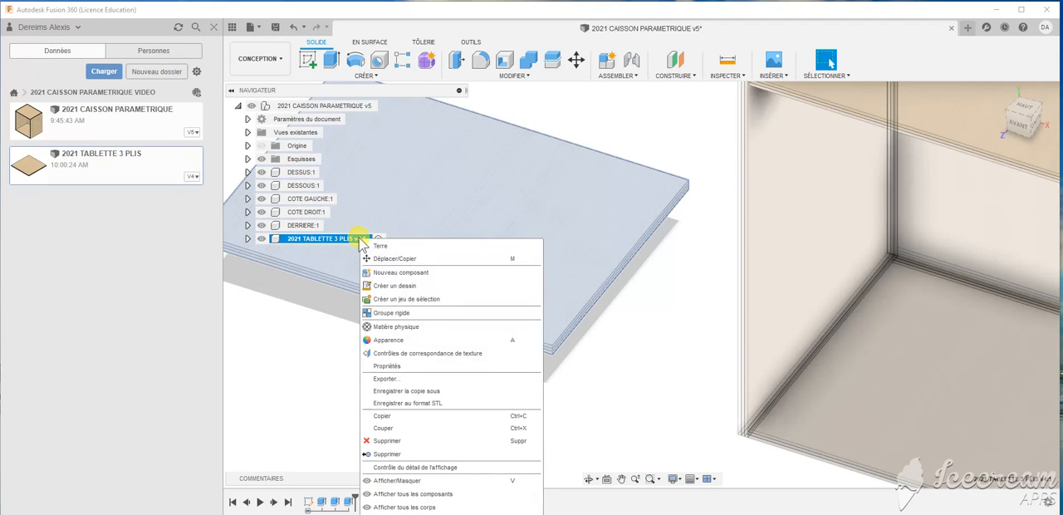
{"action": "left_click", "coordinate": [382, 416]}
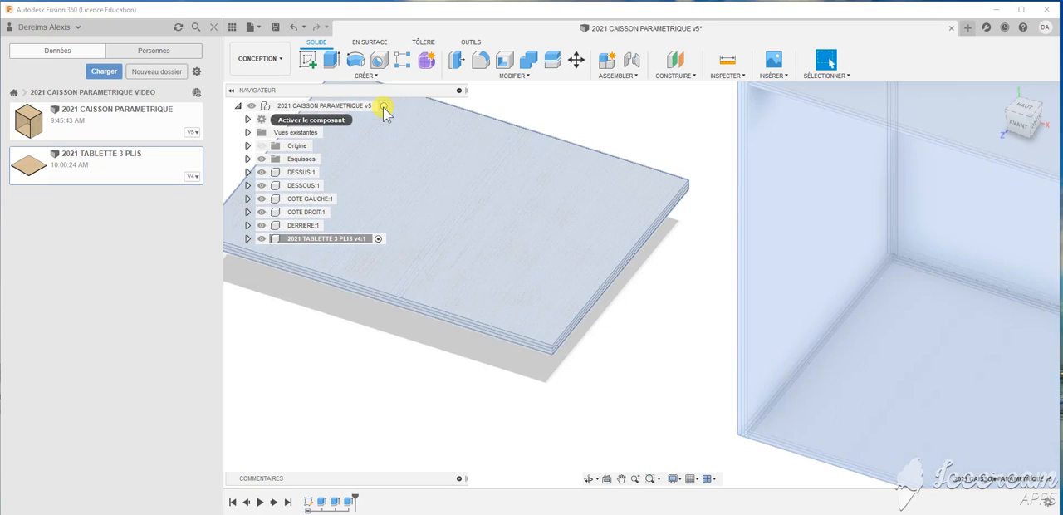
{"action": "left_click", "coordinate": [383, 105]}
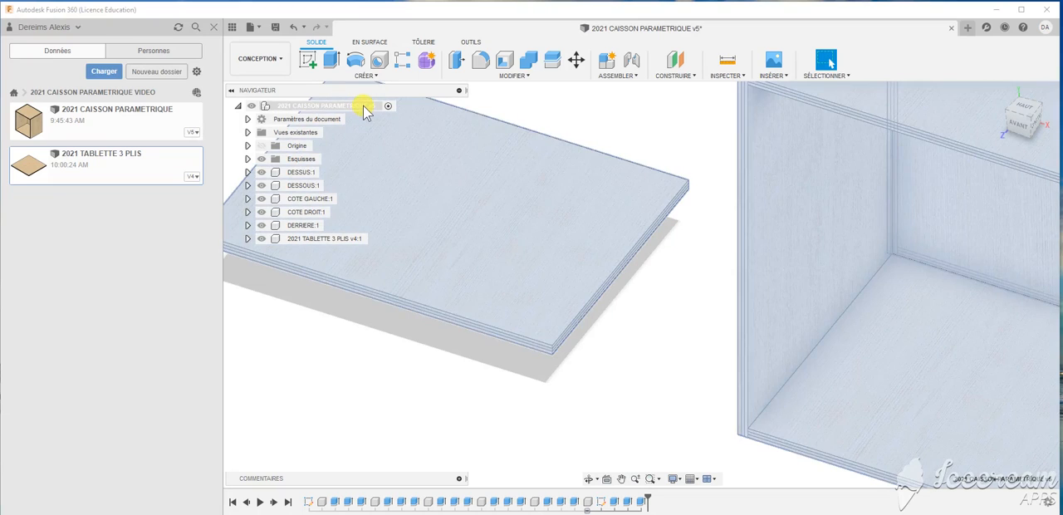
{"action": "right_click", "coordinate": [364, 107]}
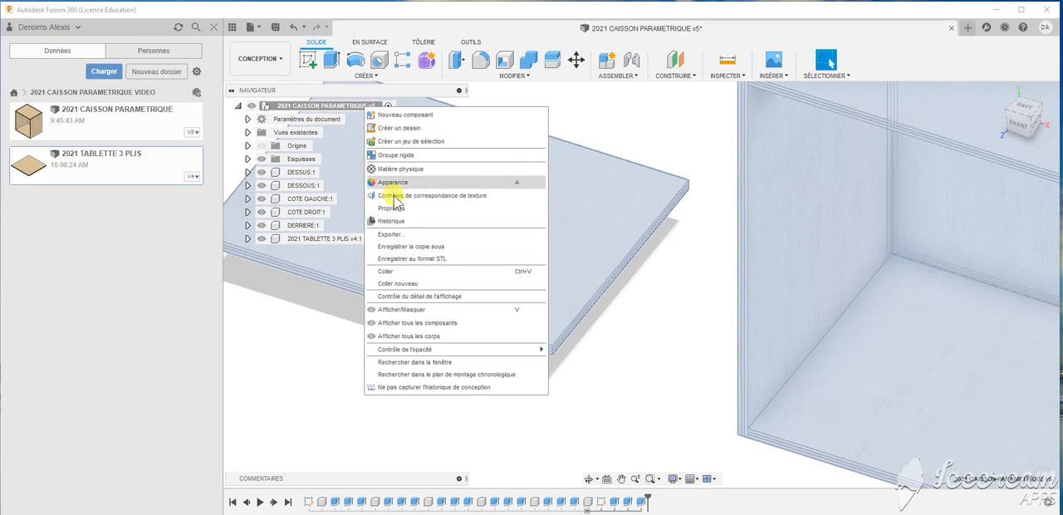
{"action": "left_click", "coordinate": [395, 272]}
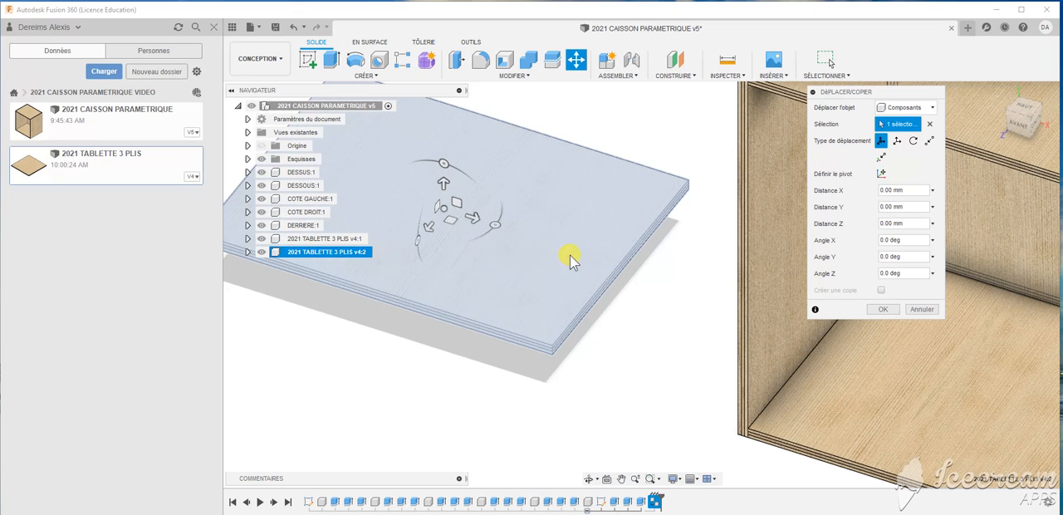
- Move the pasted shelf copy about 618 mm along Z so it lies in front of the original shelf
{"action": "scroll", "coordinate": [573, 259], "scroll_direction": "down", "scroll_amount": 3}
{"action": "left_click_drag", "start_coordinate": [467, 240], "coordinate": [382, 402]}
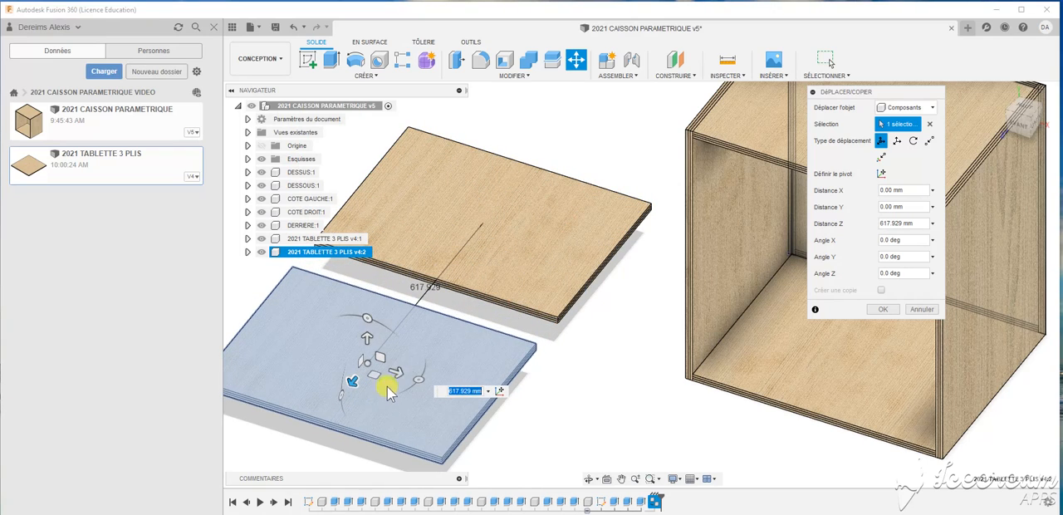
{"action": "left_click", "coordinate": [879, 311]}
{"action": "scroll", "coordinate": [514, 165], "scroll_direction": "down", "scroll_amount": 2}
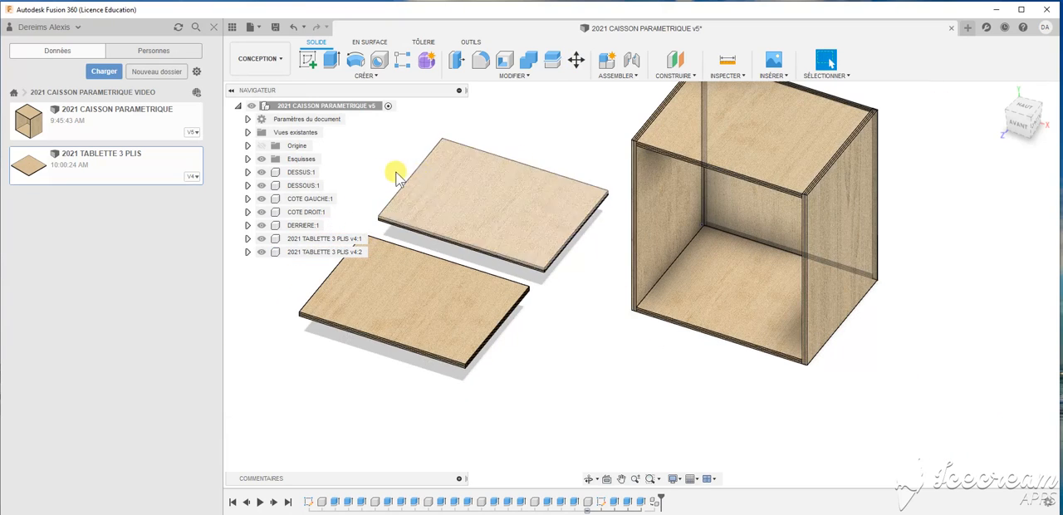
{"action": "scroll", "coordinate": [382, 178], "scroll_direction": "up", "scroll_amount": 2}
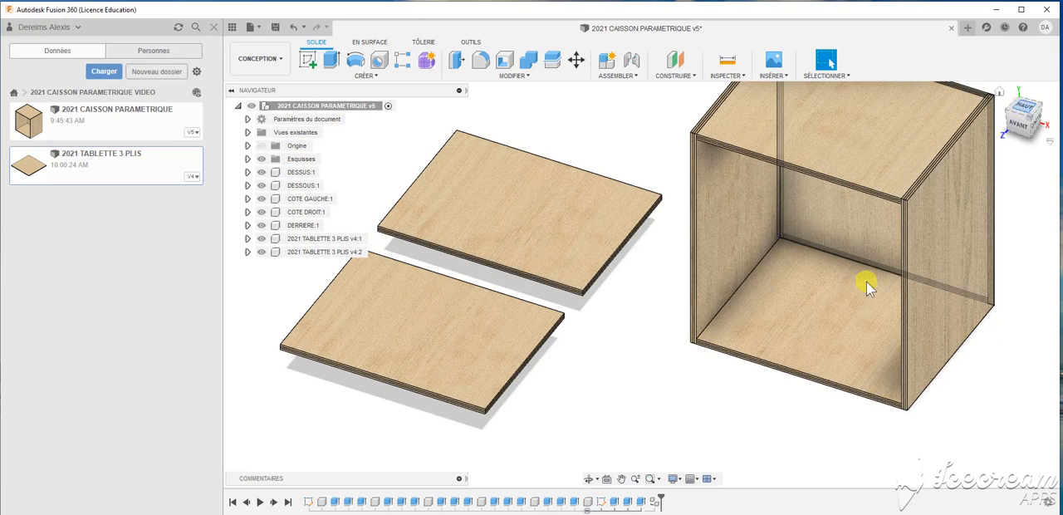
{"action": "scroll", "coordinate": [618, 369], "scroll_direction": "down", "scroll_amount": 1}
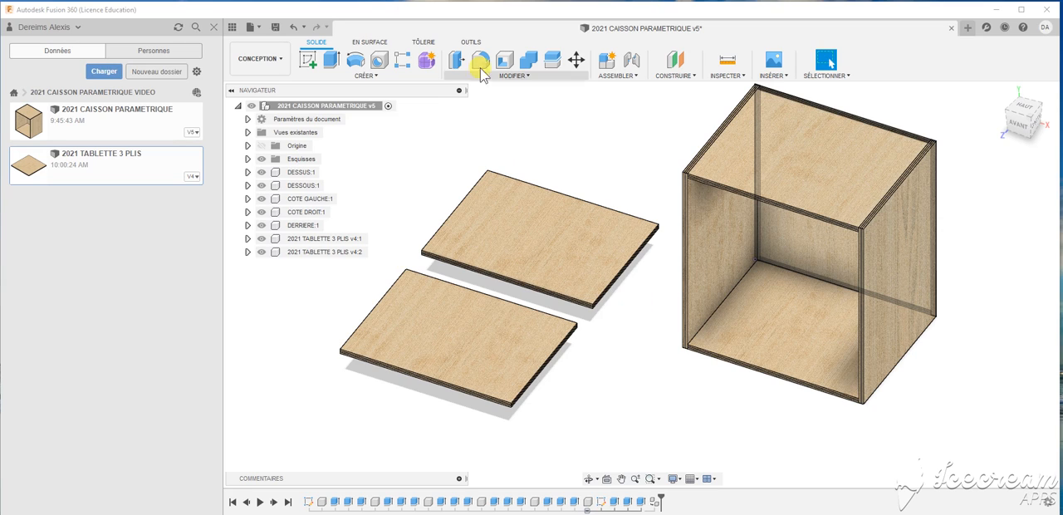
{"action": "left_click", "coordinate": [577, 62]}
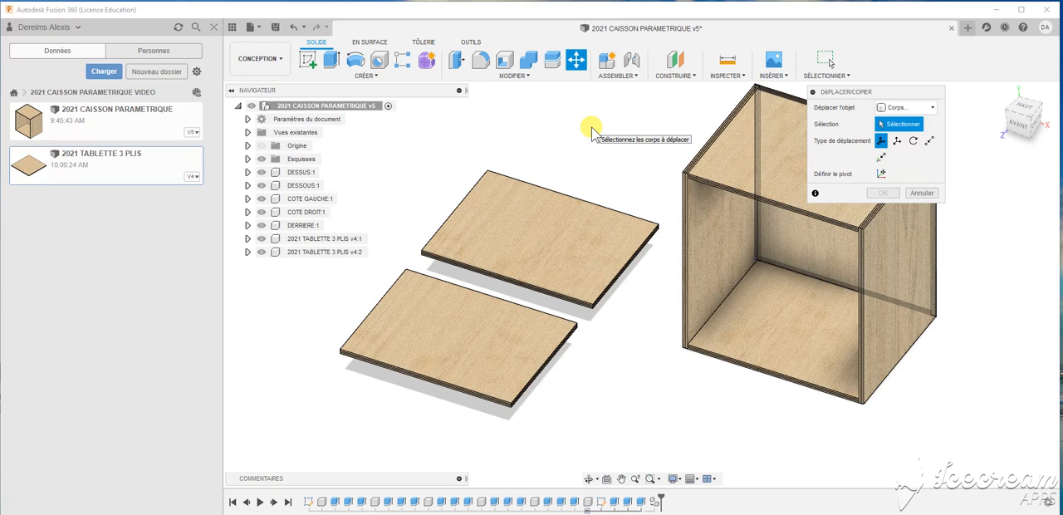
{"action": "left_click", "coordinate": [922, 192]}
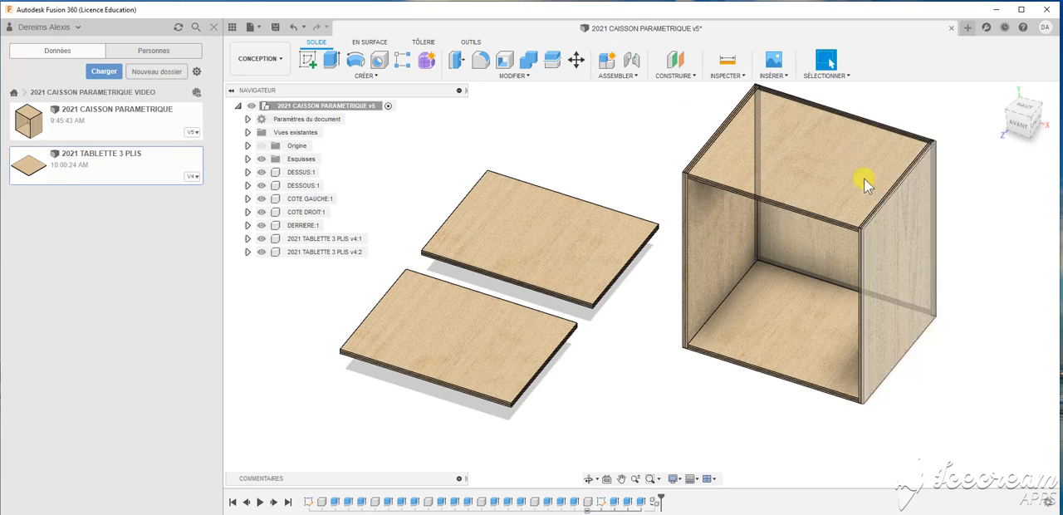
{"action": "left_click", "coordinate": [636, 75]}
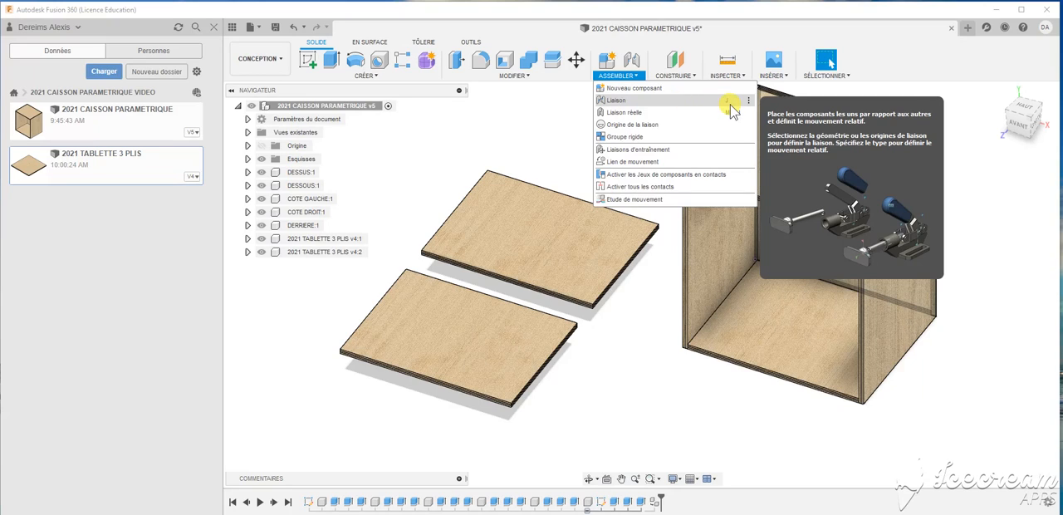
{"action": "scroll", "coordinate": [674, 432], "scroll_direction": "down", "scroll_amount": 2}
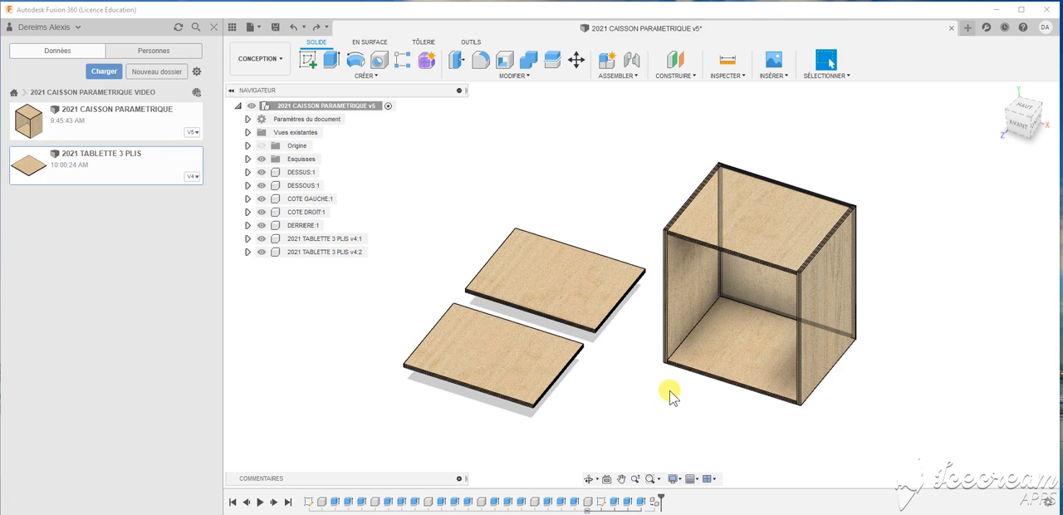
{"action": "middle_click_drag", "start_coordinate": [636, 384], "coordinate": [645, 391], "text": "shift"}
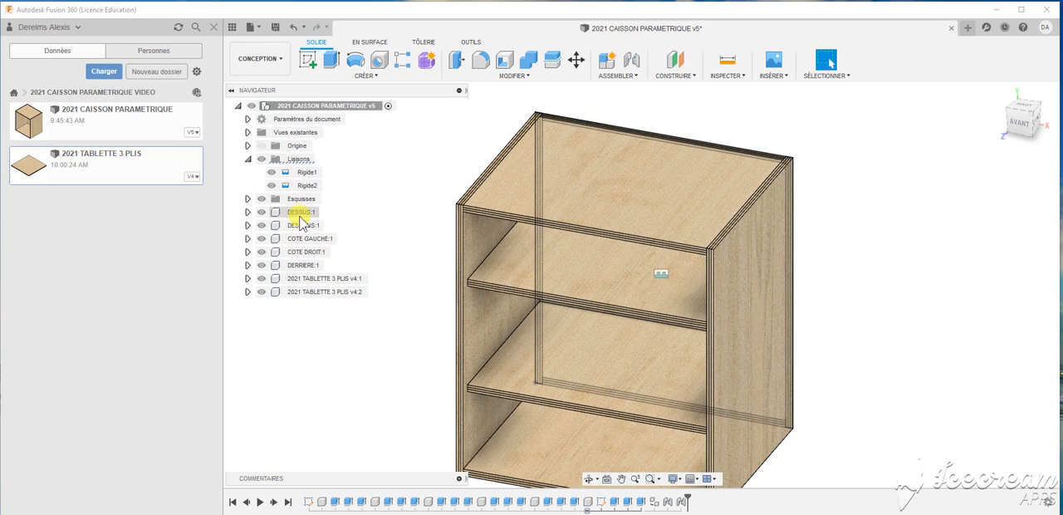
- Toggle the display of the rigid joints off and back on, and hide the assembly's sketches
{"action": "left_click", "coordinate": [271, 163]}
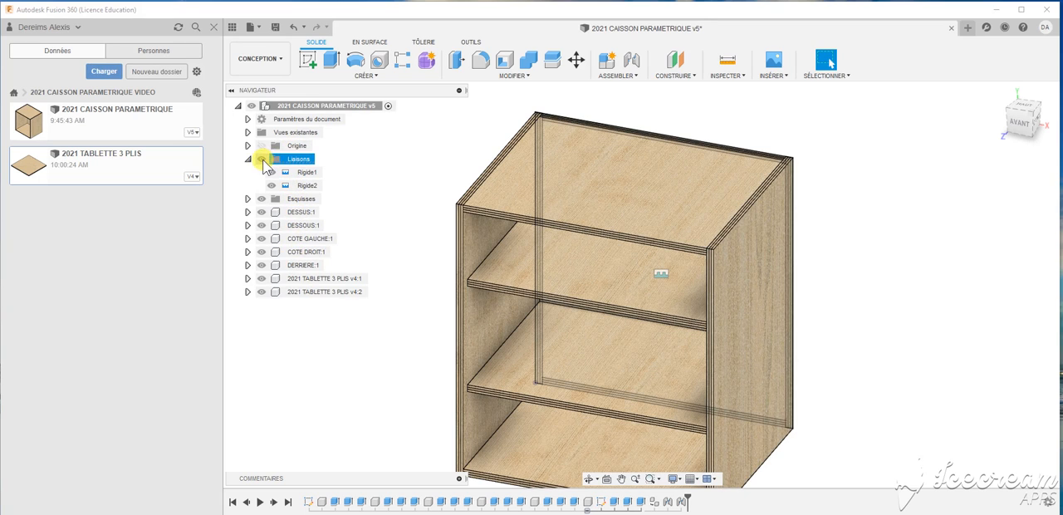
{"action": "left_click", "coordinate": [262, 160]}
{"action": "left_click", "coordinate": [263, 160]}
{"action": "scroll", "coordinate": [665, 286], "scroll_direction": "up", "scroll_amount": 4}
{"action": "left_click", "coordinate": [658, 264]}
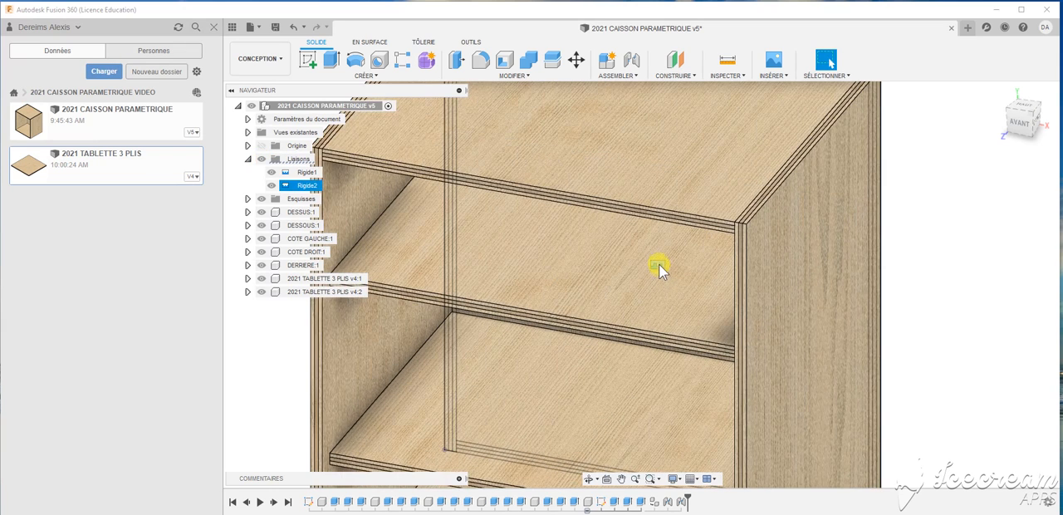
{"action": "left_click", "coordinate": [271, 176]}
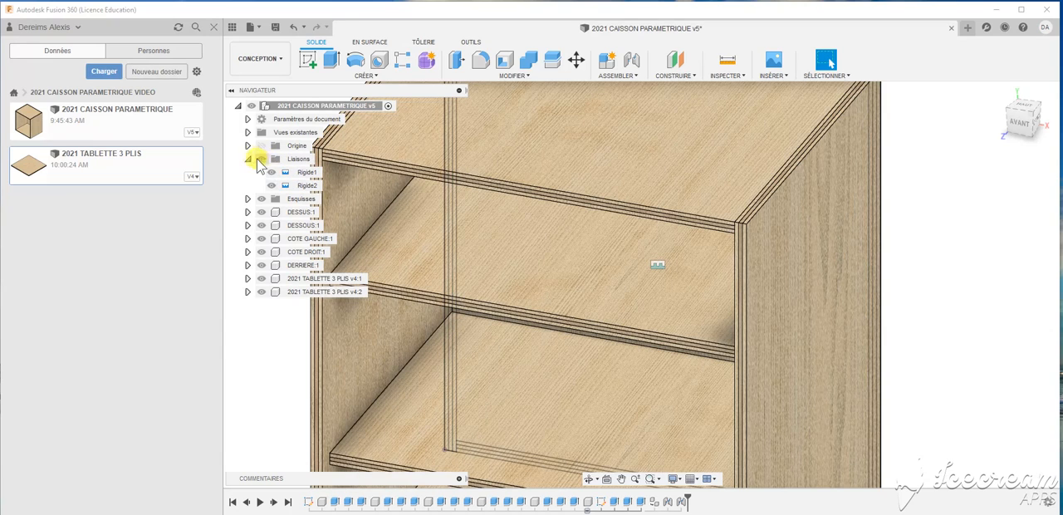
{"action": "scroll", "coordinate": [655, 295], "scroll_direction": "down", "scroll_amount": 5}
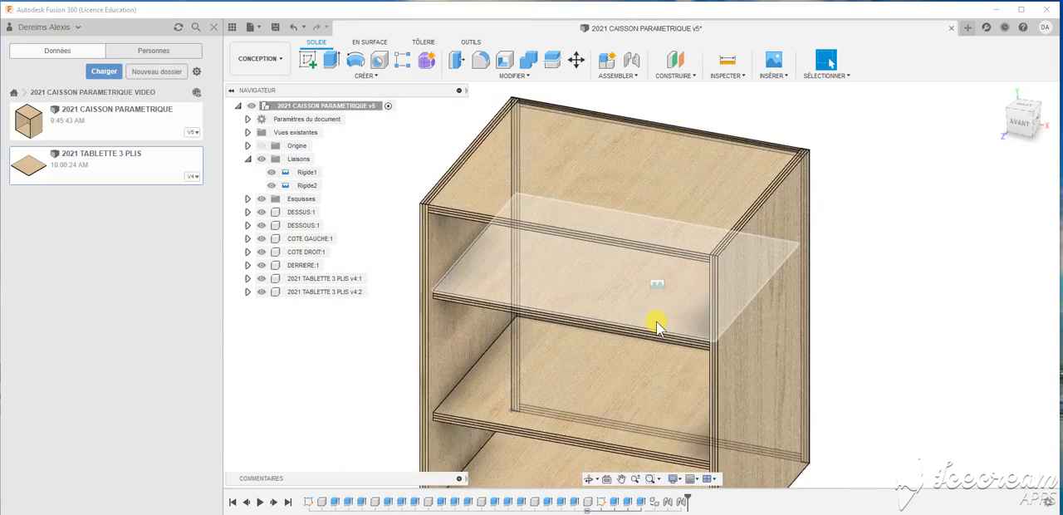
{"action": "left_click", "coordinate": [289, 161]}
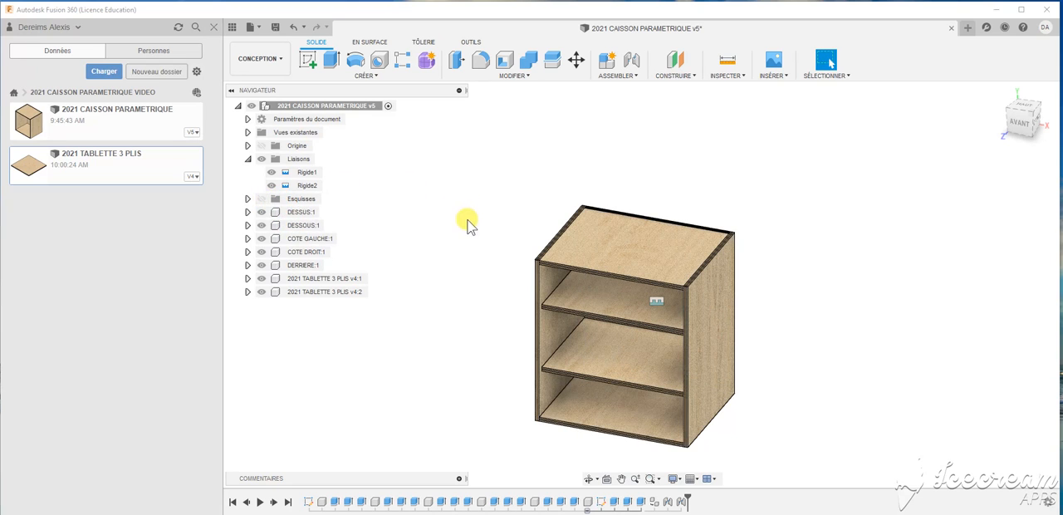
- Examine how the two shelves sit between the cabinet's sides, highlighting the upper shelf's component
{"action": "mouse_move", "coordinate": [467, 211]}
{"action": "middle_mouse_down", "text": "shift"}
{"action": "mouse_move", "coordinate": [474, 196]}
{"action": "mouse_move", "coordinate": [454, 199]}
{"action": "mouse_move", "coordinate": [470, 209]}
{"action": "middle_mouse_up", "text": "shift"}
{"action": "scroll", "coordinate": [700, 424], "scroll_direction": "up", "scroll_amount": 3}
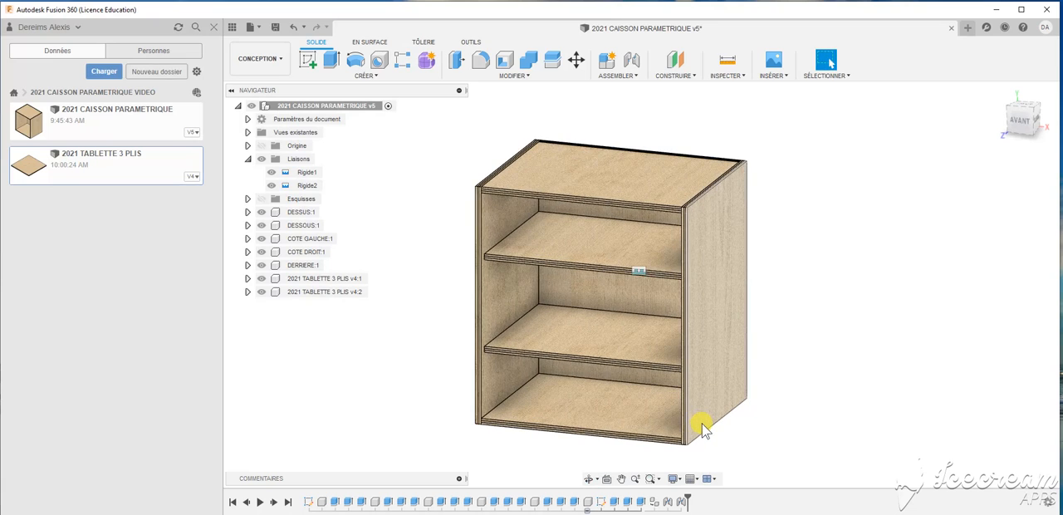
{"action": "scroll", "coordinate": [702, 422], "scroll_direction": "up", "scroll_amount": 2}
{"action": "scroll", "coordinate": [702, 422], "scroll_direction": "down", "scroll_amount": 1}
{"action": "scroll", "coordinate": [498, 236], "scroll_direction": "up", "scroll_amount": 1}
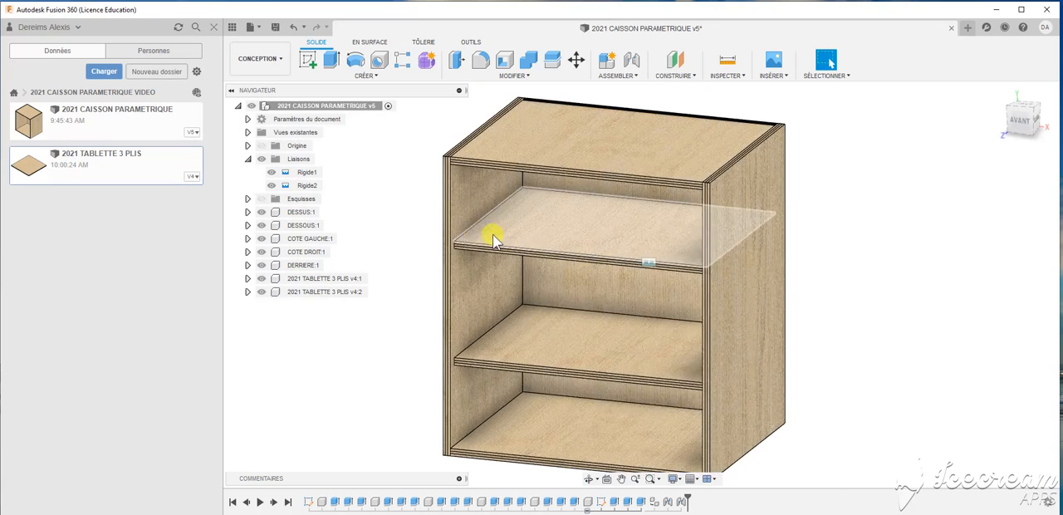
{"action": "scroll", "coordinate": [452, 231], "scroll_direction": "up", "scroll_amount": 2}
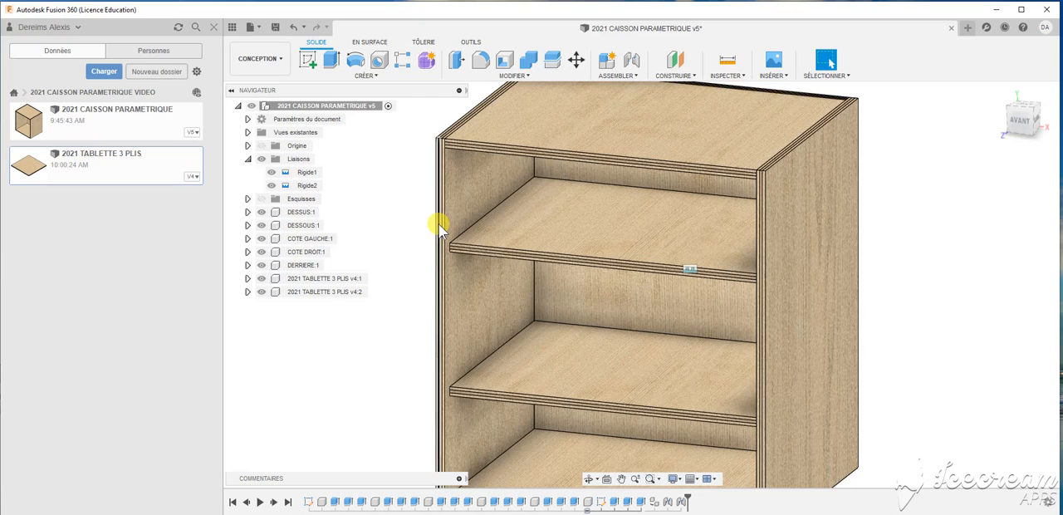
{"action": "scroll", "coordinate": [438, 223], "scroll_direction": "down", "scroll_amount": 1}
{"action": "scroll", "coordinate": [438, 224], "scroll_direction": "down", "scroll_amount": 1}
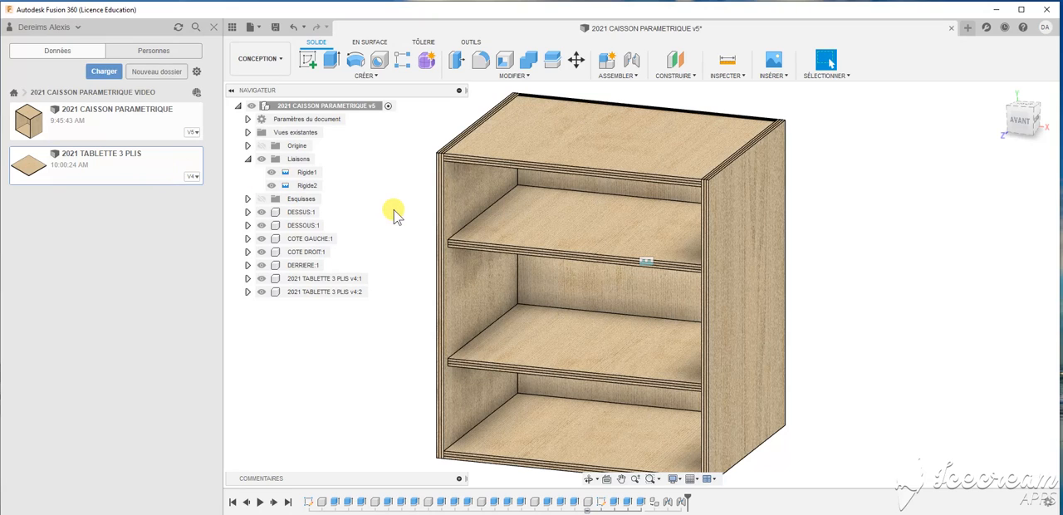
{"action": "left_click", "coordinate": [296, 279]}
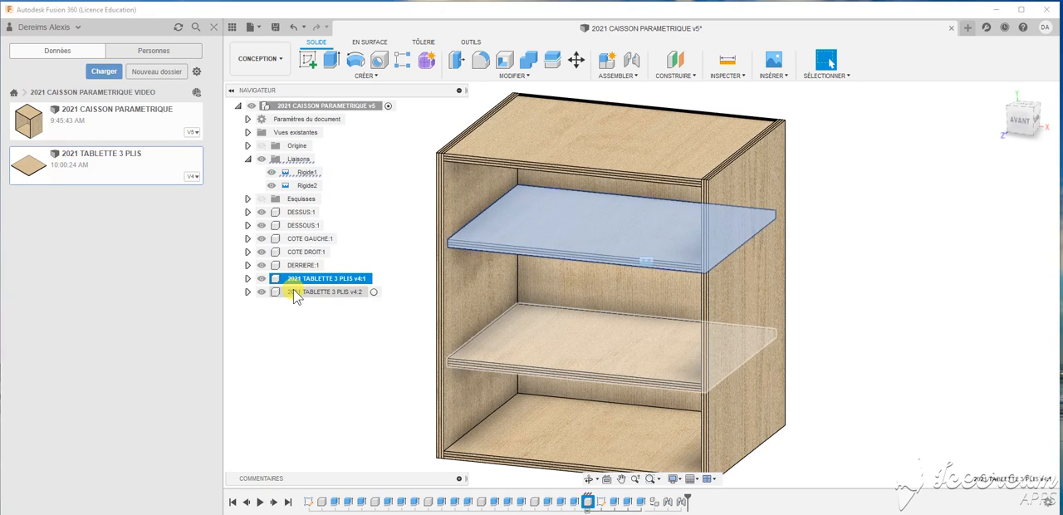